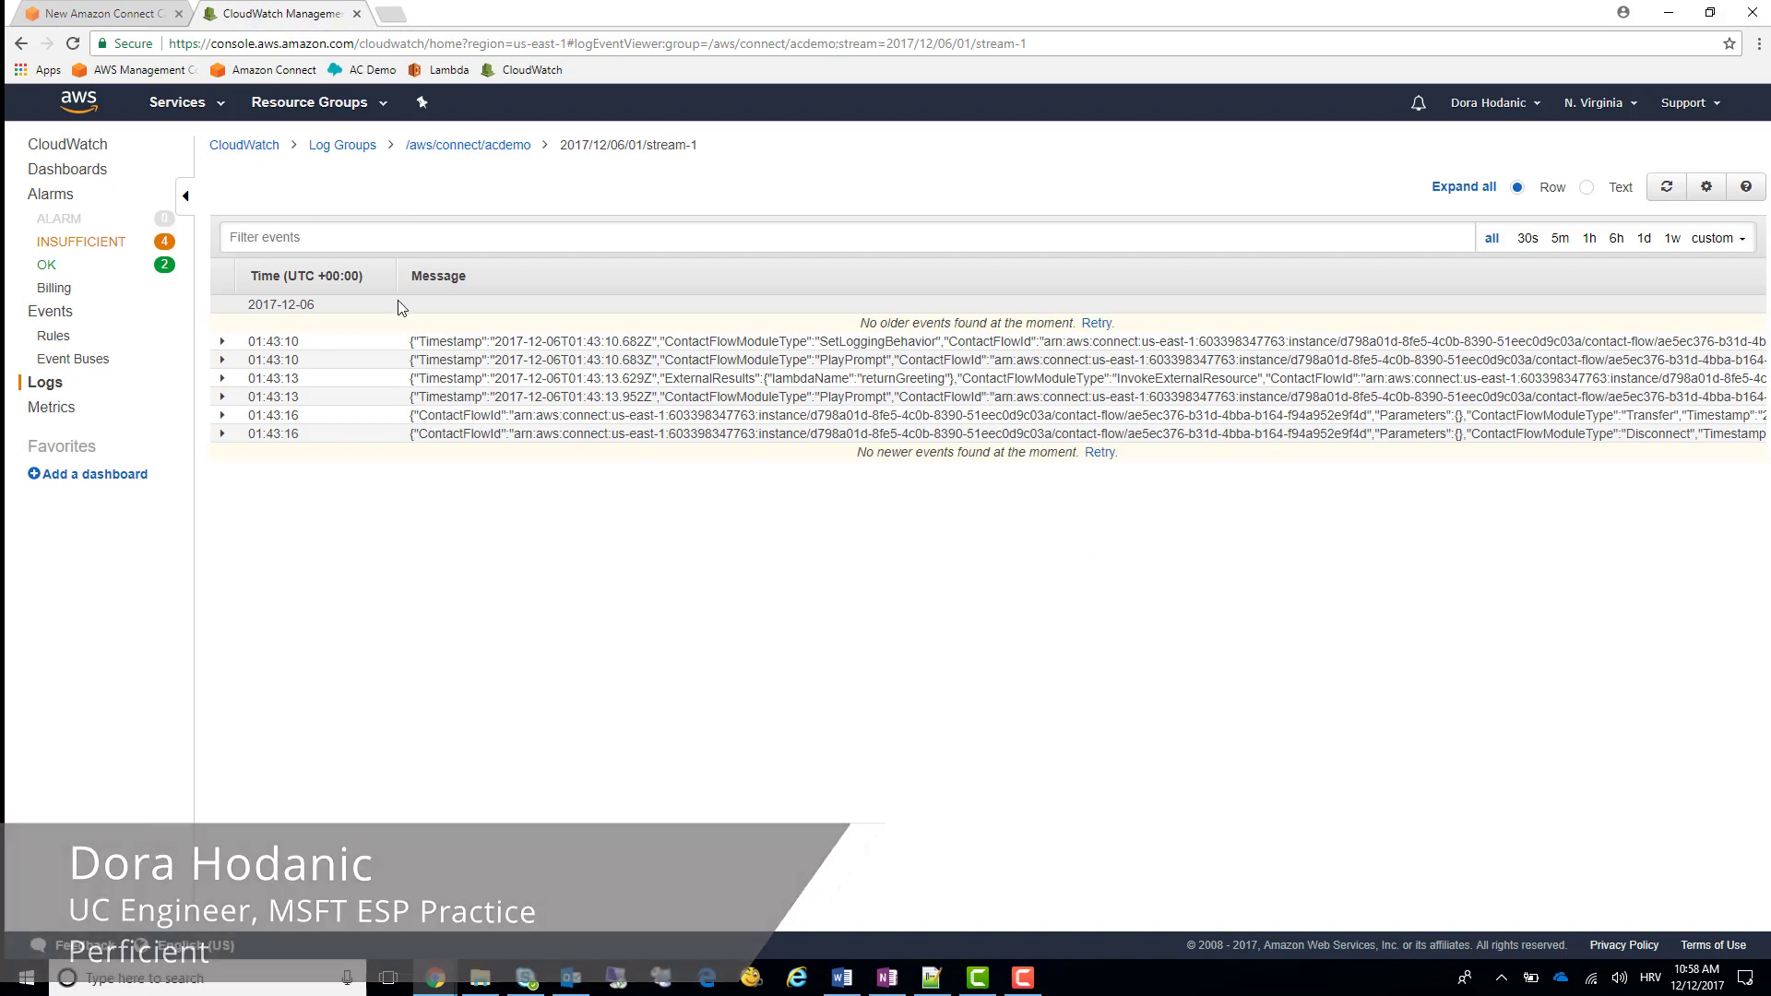
- Expand the first PlayPrompt event in the 2017/12/06/01/stream-1 log to examine its parameters
{"action": "left_click", "coordinate": [428, 361]}
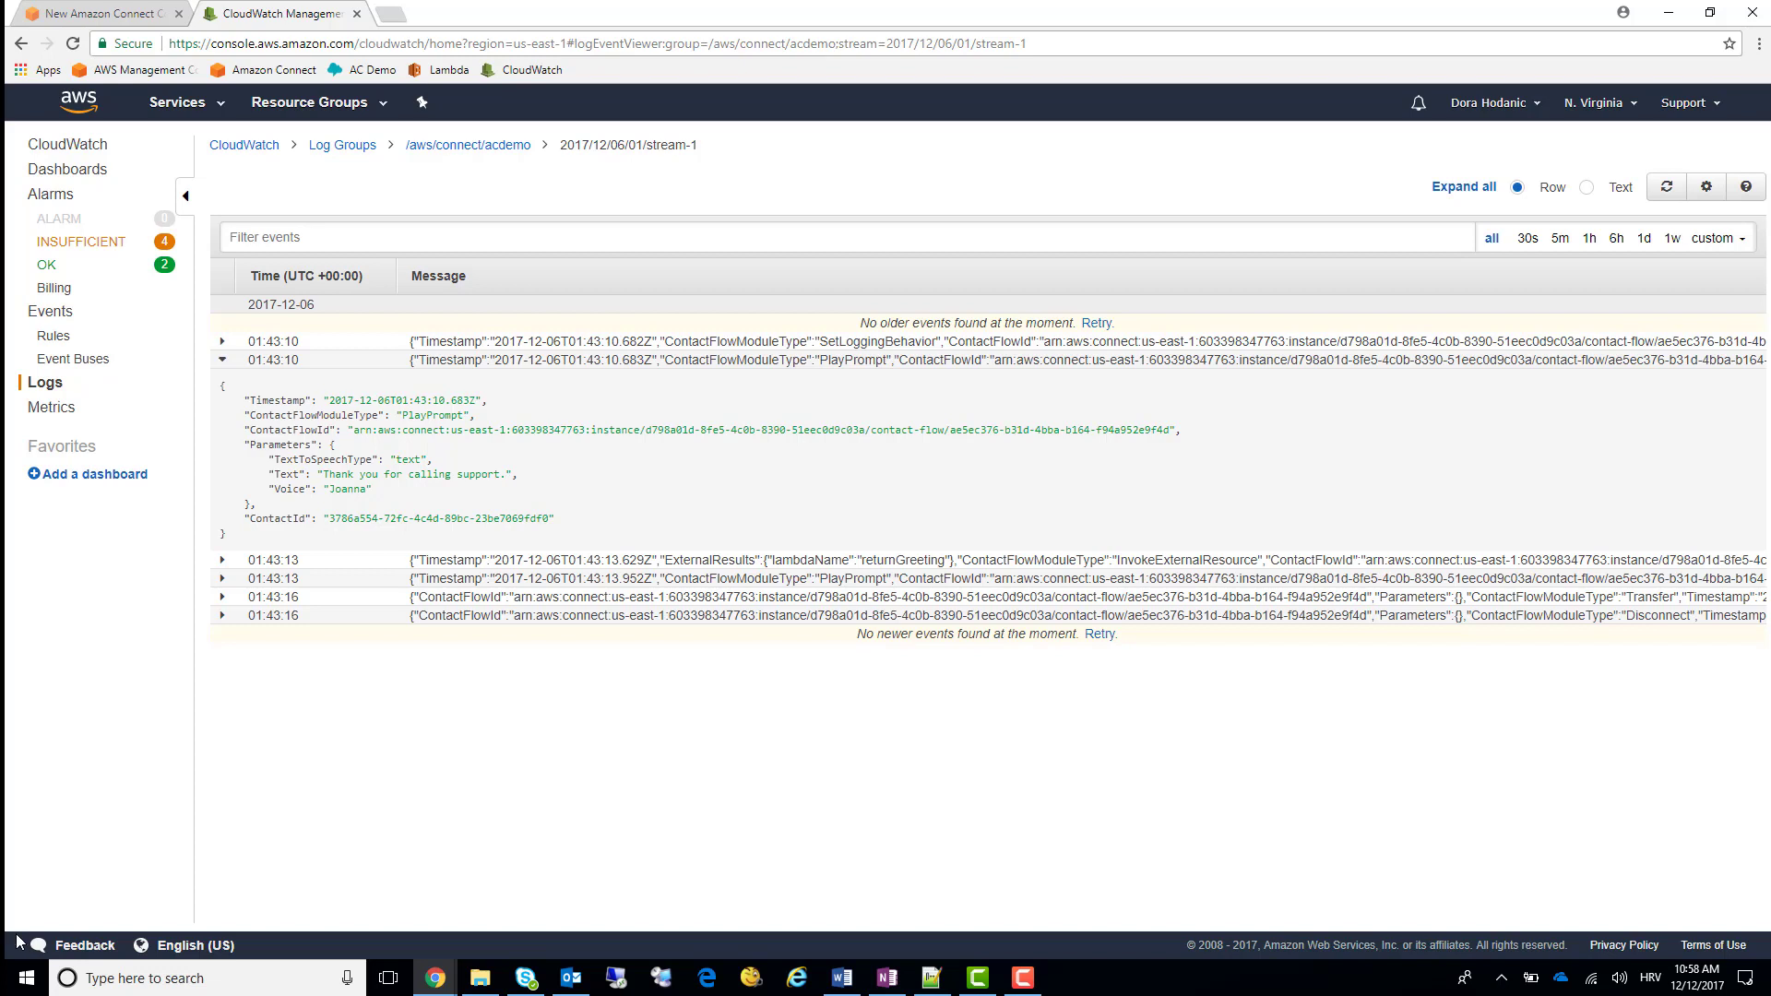
{"action": "key", "text": "F10"}
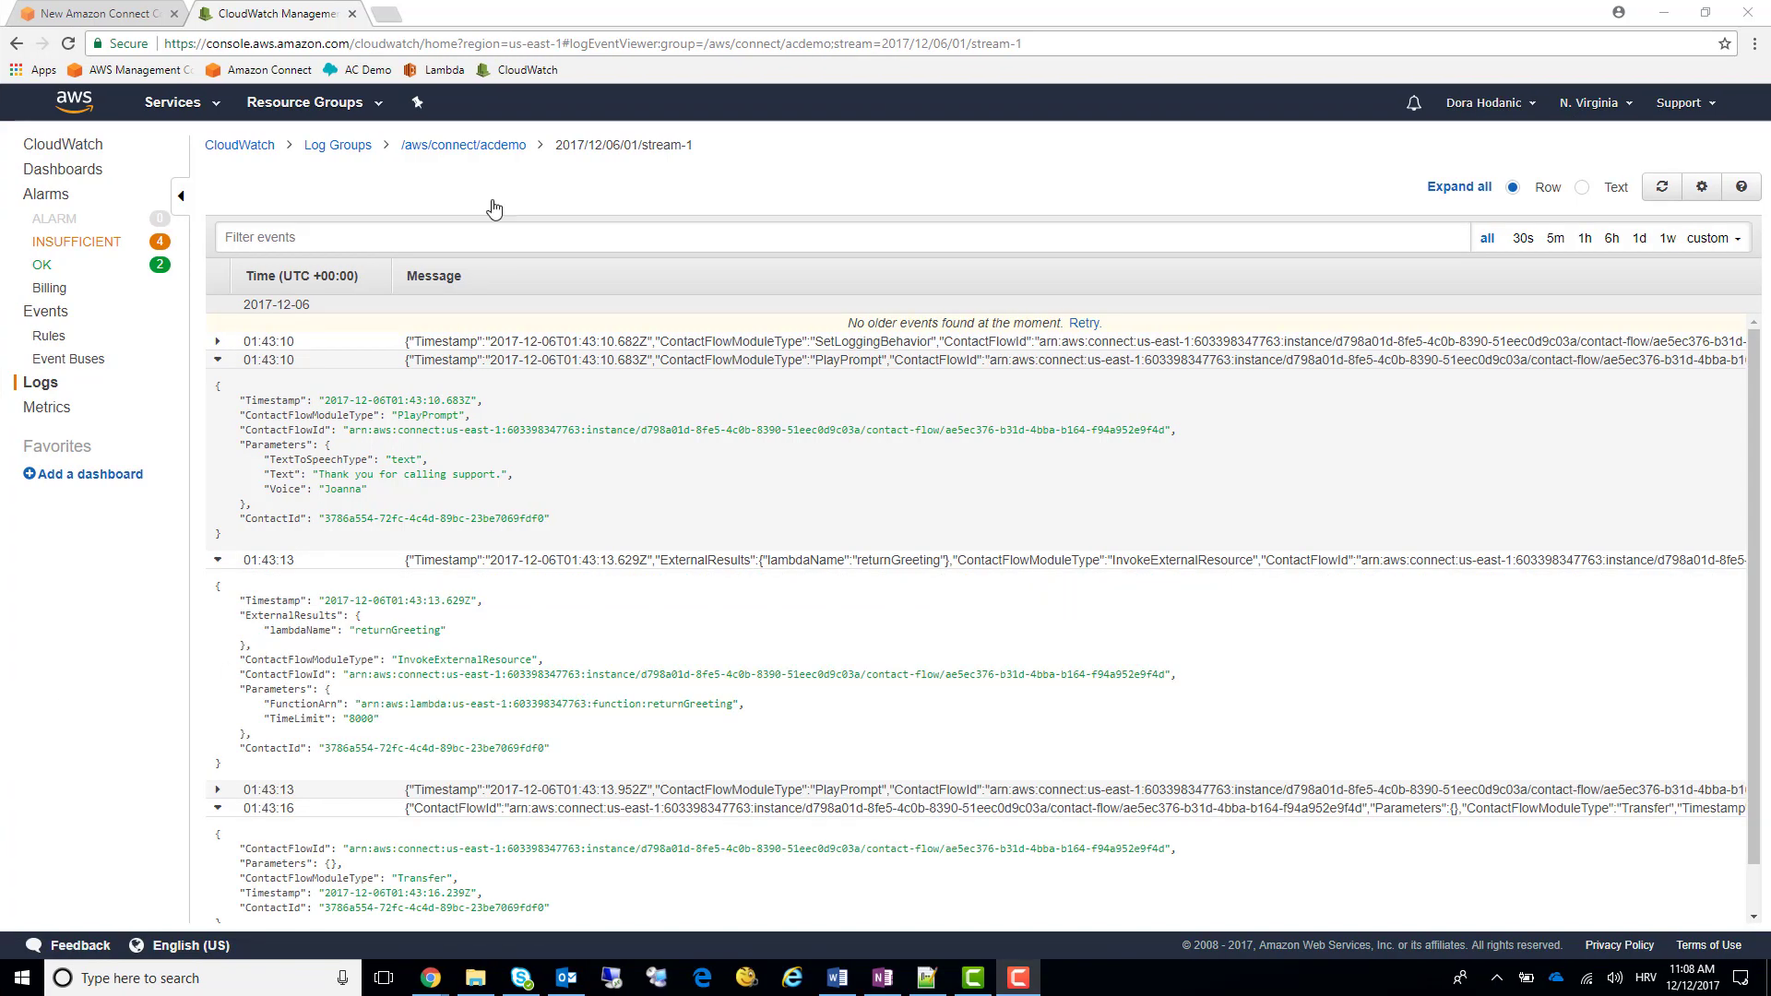
- In a new browser tab, search the AWS Management Console for "connect" and open the acdemo instance in Amazon Connect
{"action": "left_click", "coordinate": [385, 13]}
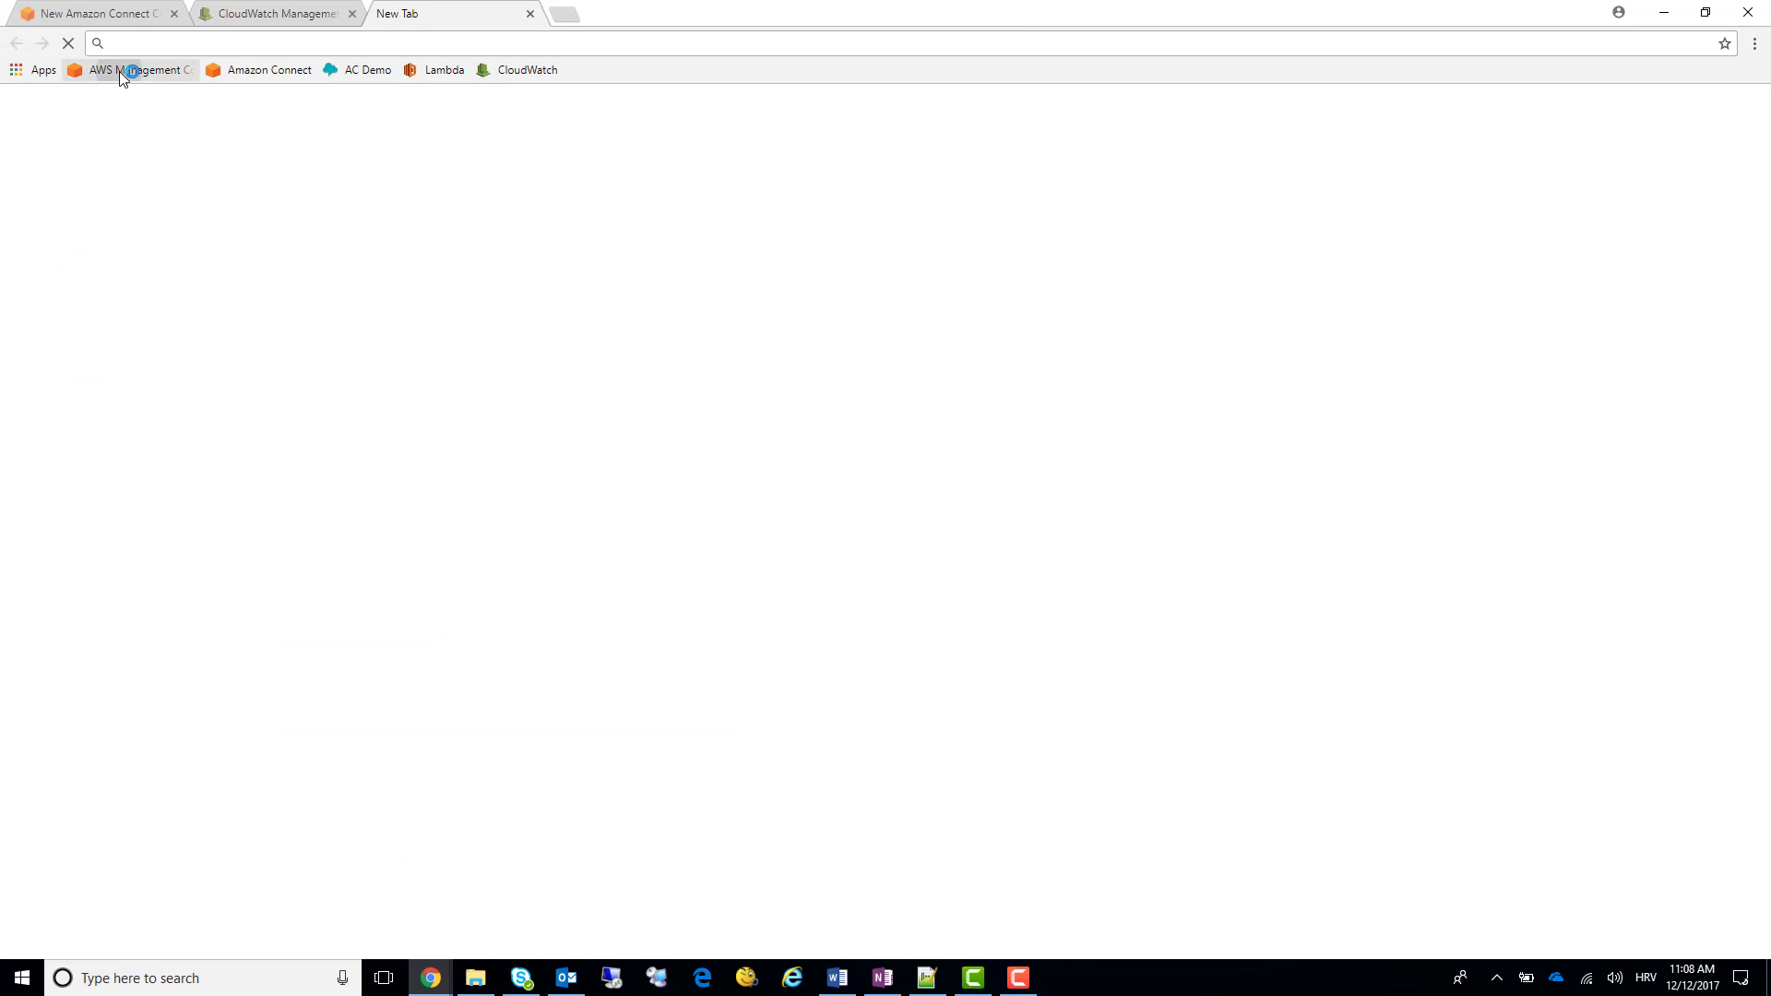
{"action": "left_click", "coordinate": [120, 71]}
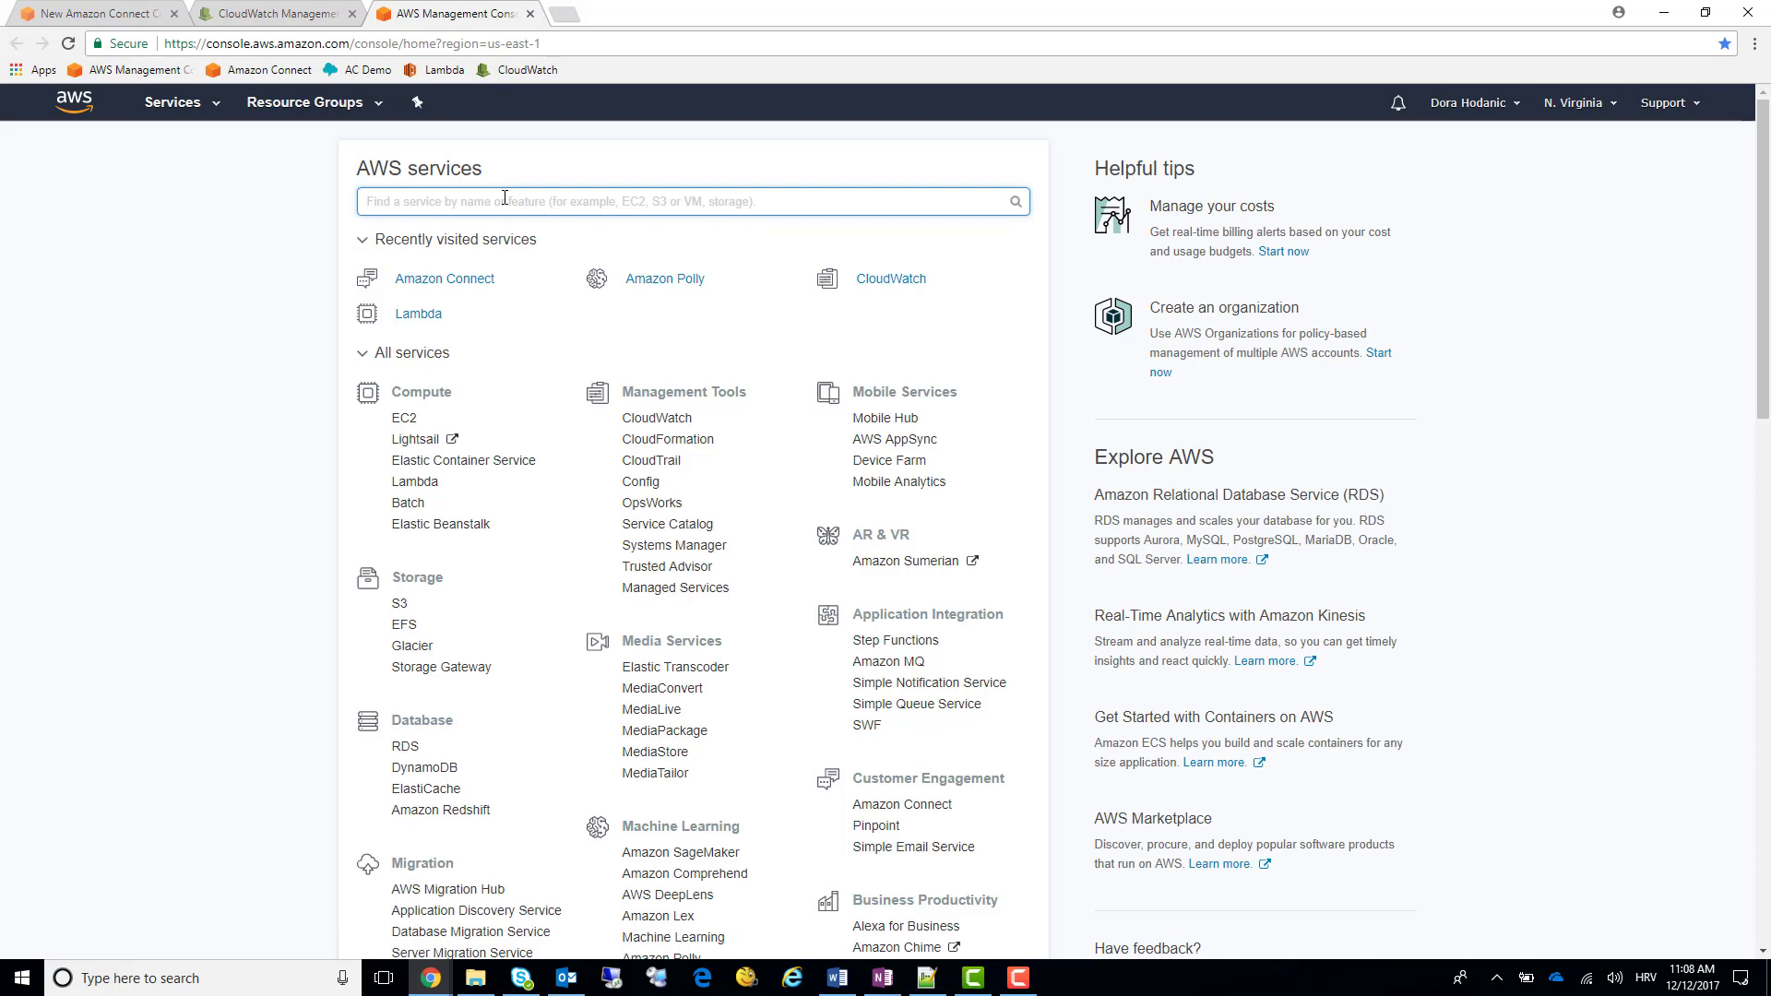
{"action": "type", "text": "connect"}
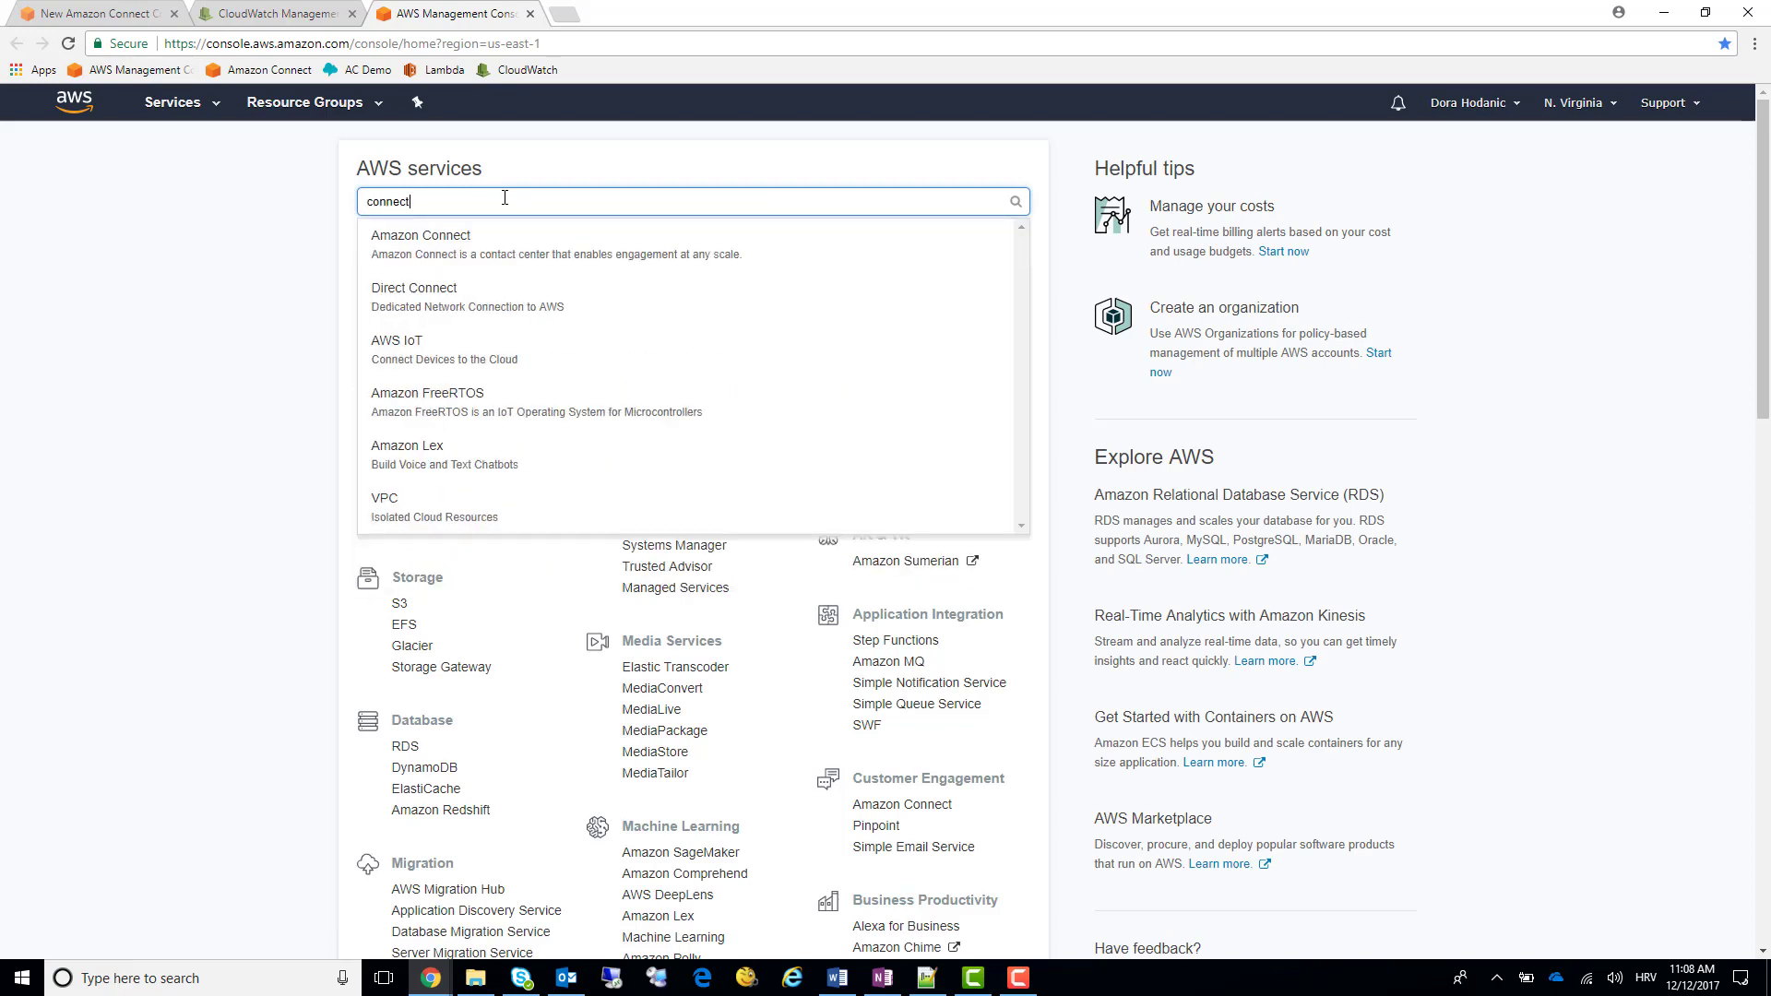
{"action": "left_click", "coordinate": [532, 242]}
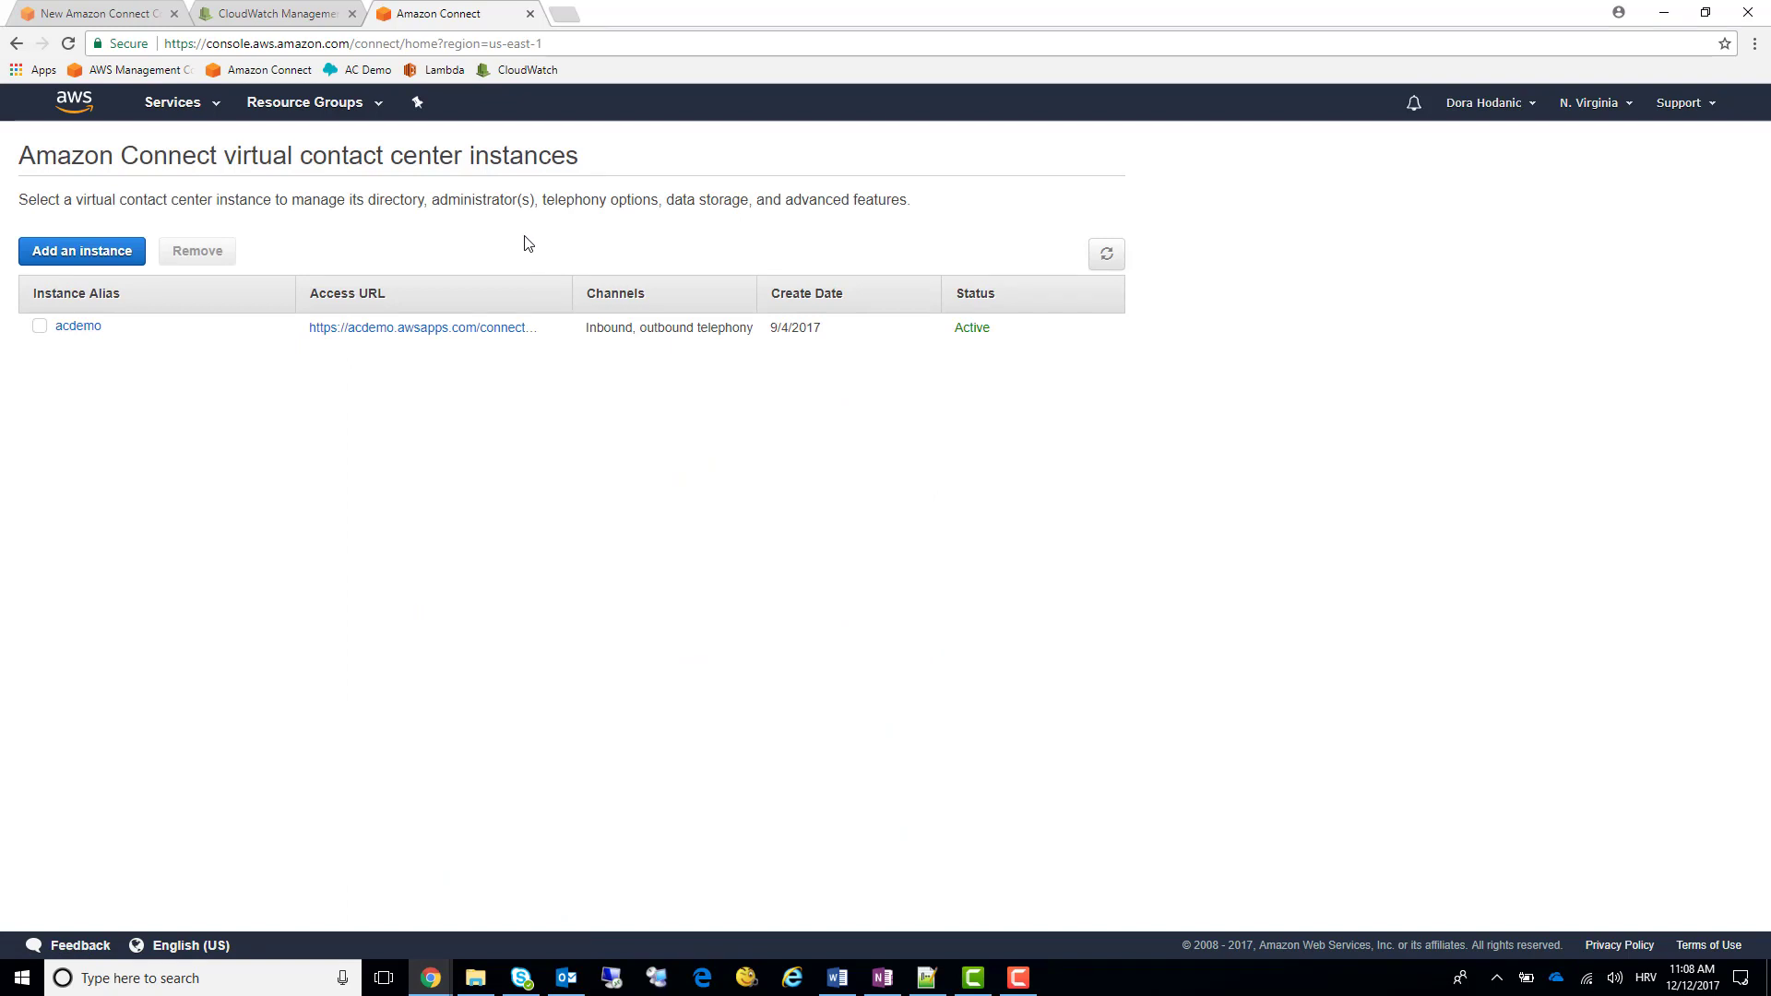
{"action": "left_click", "coordinate": [80, 327]}
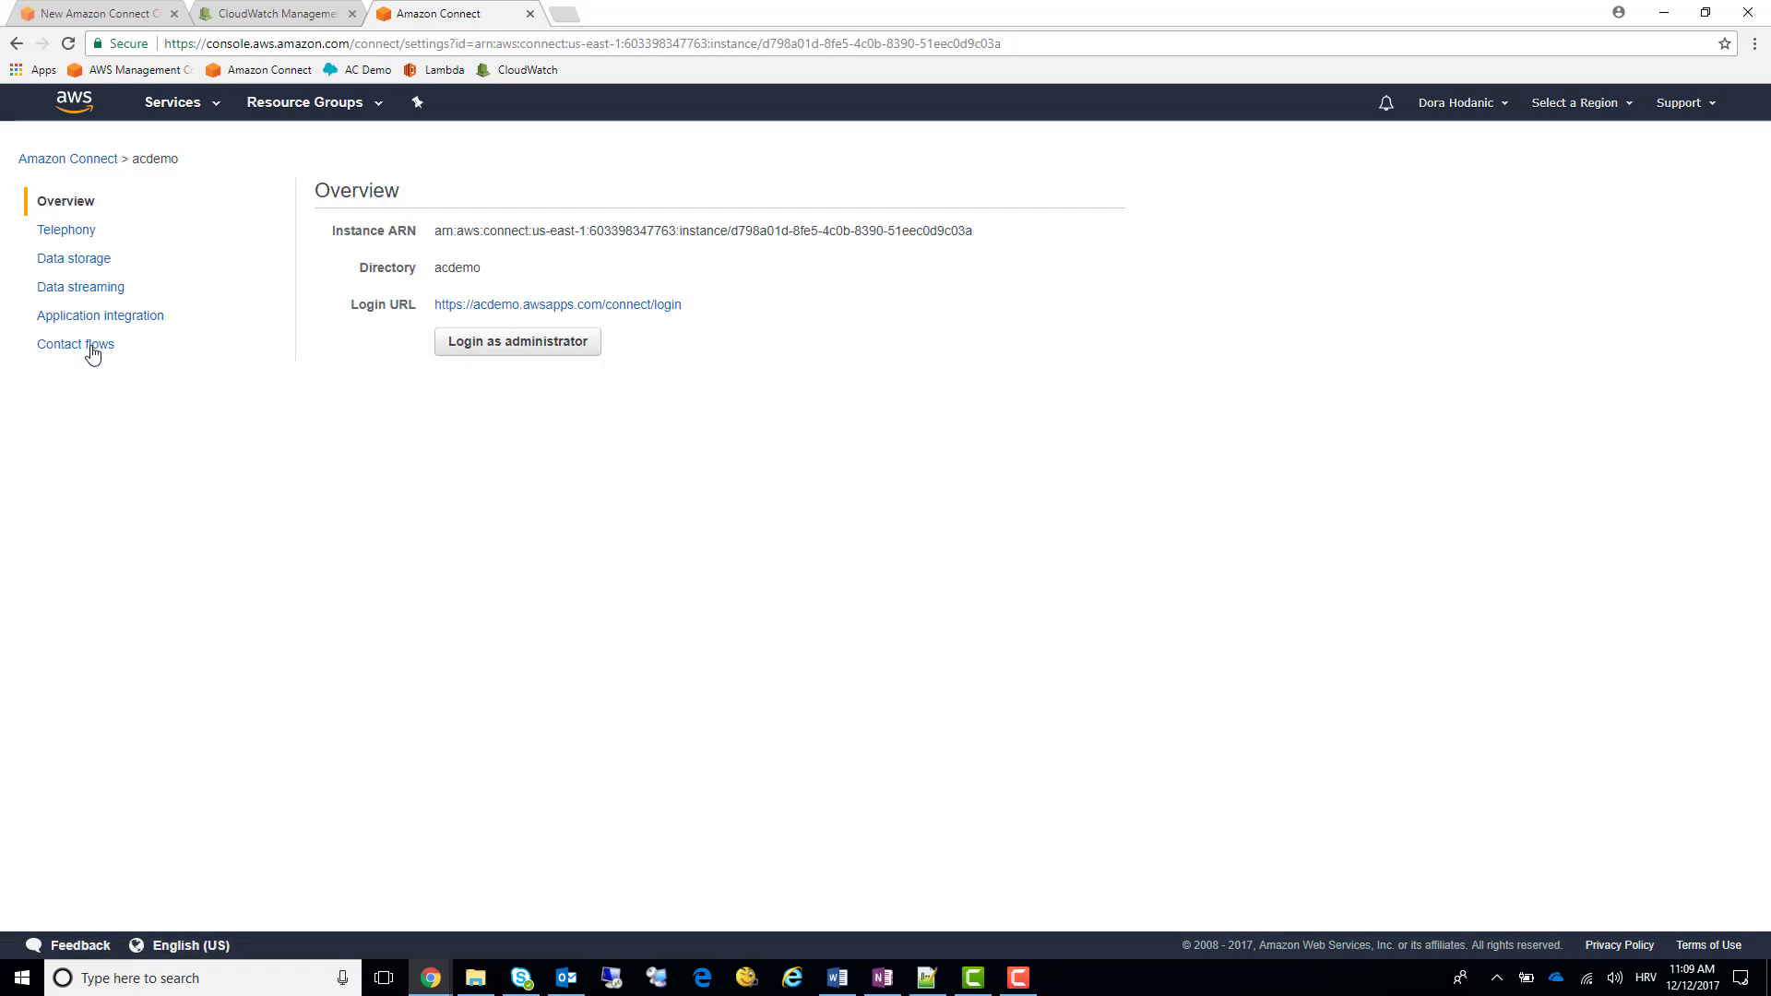
- Open the acdemo instance's contact flow settings and keep contact flow logs enabled
{"action": "left_click", "coordinate": [93, 345]}
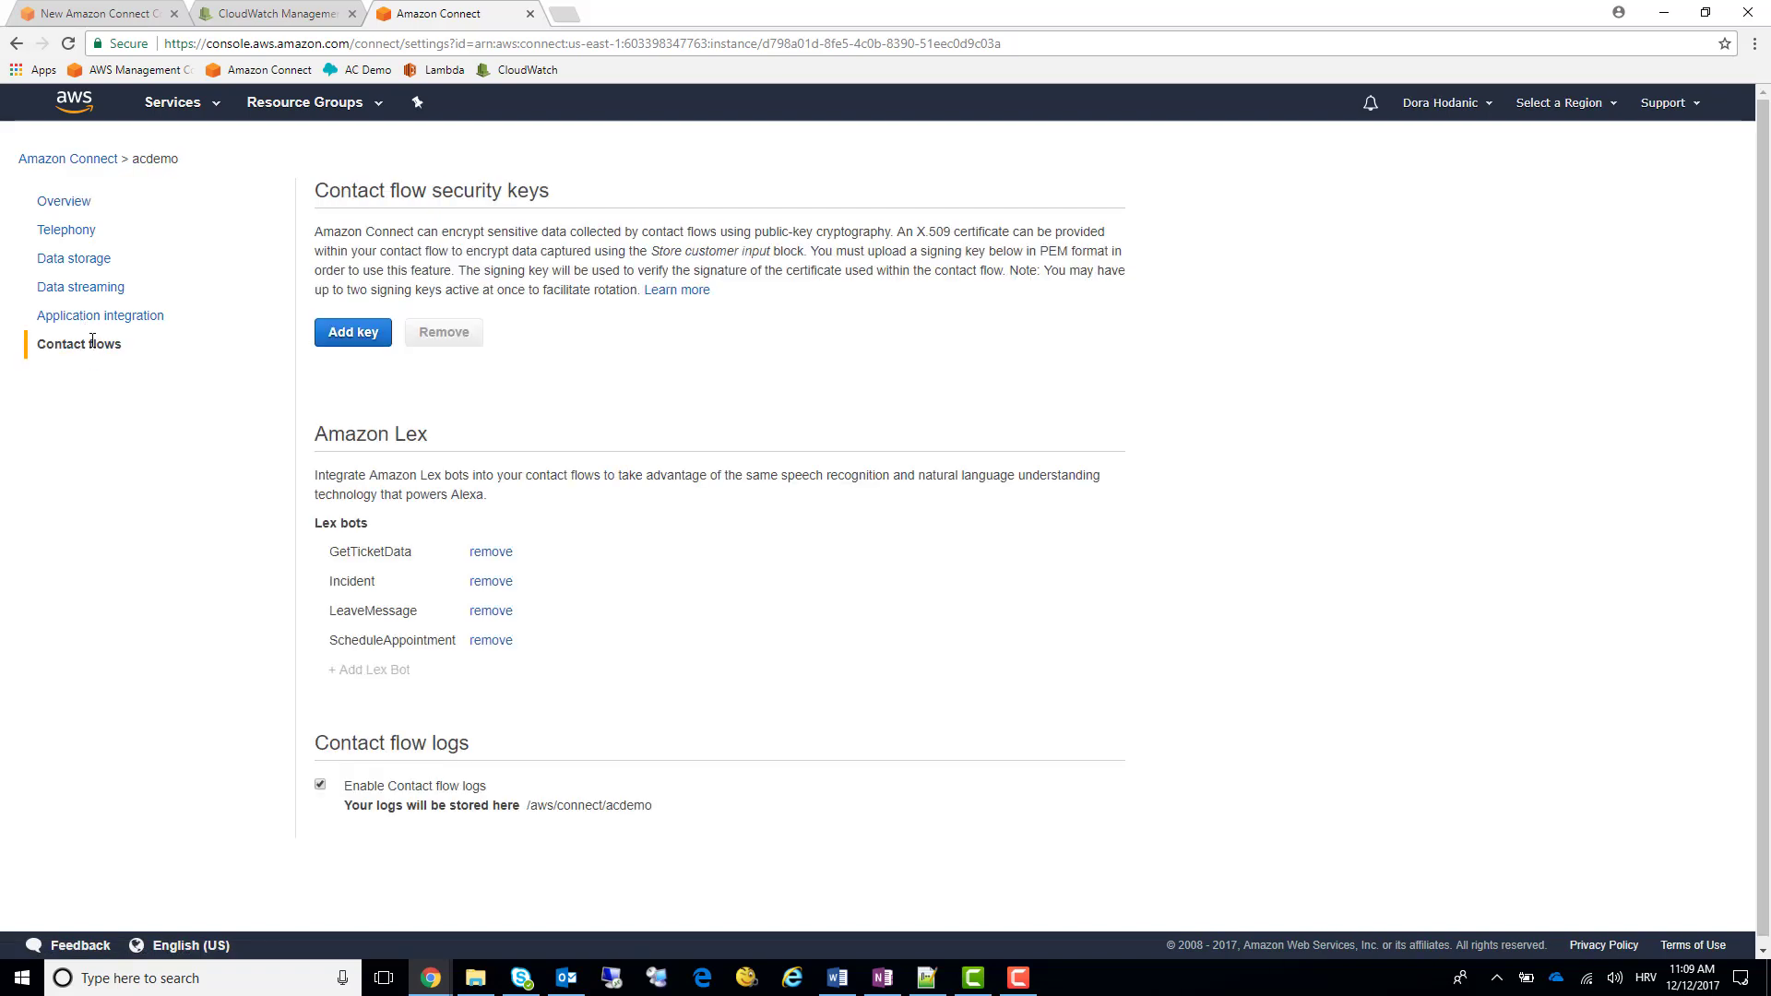
{"action": "left_click", "coordinate": [320, 786]}
{"action": "left_click", "coordinate": [320, 786]}
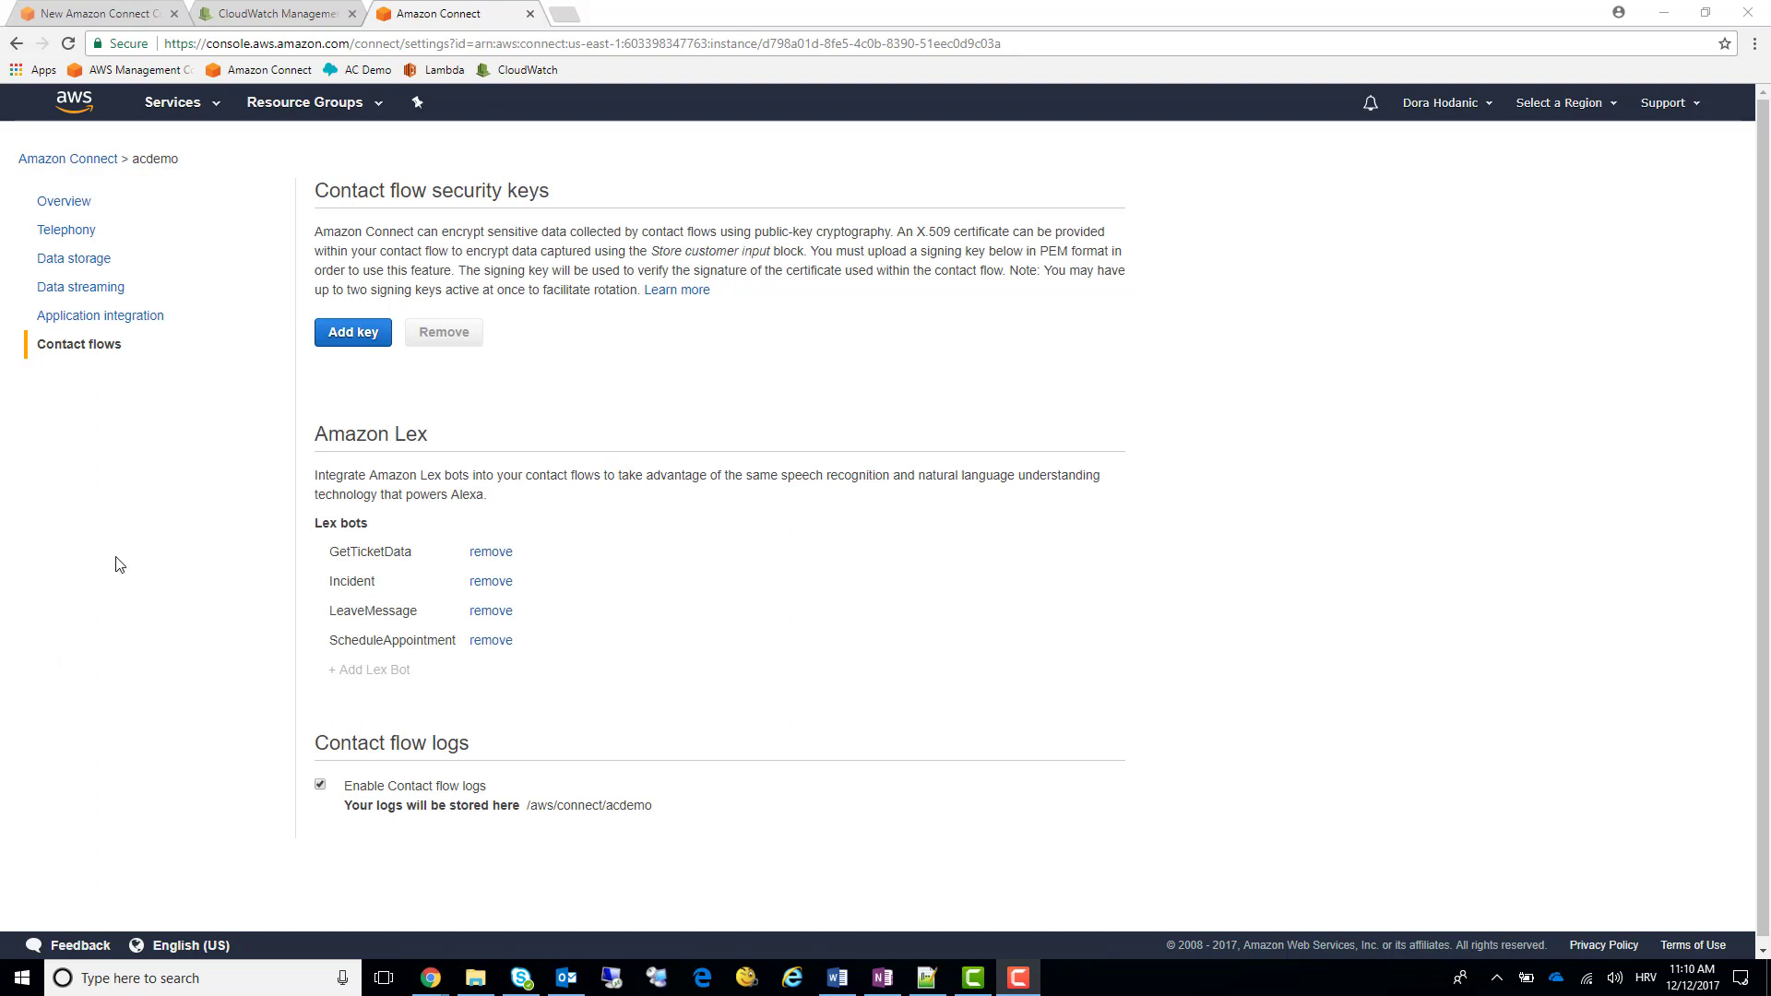
- Log in to the acdemo instance as administrator and start a new contact flow
{"action": "left_click", "coordinate": [71, 198]}
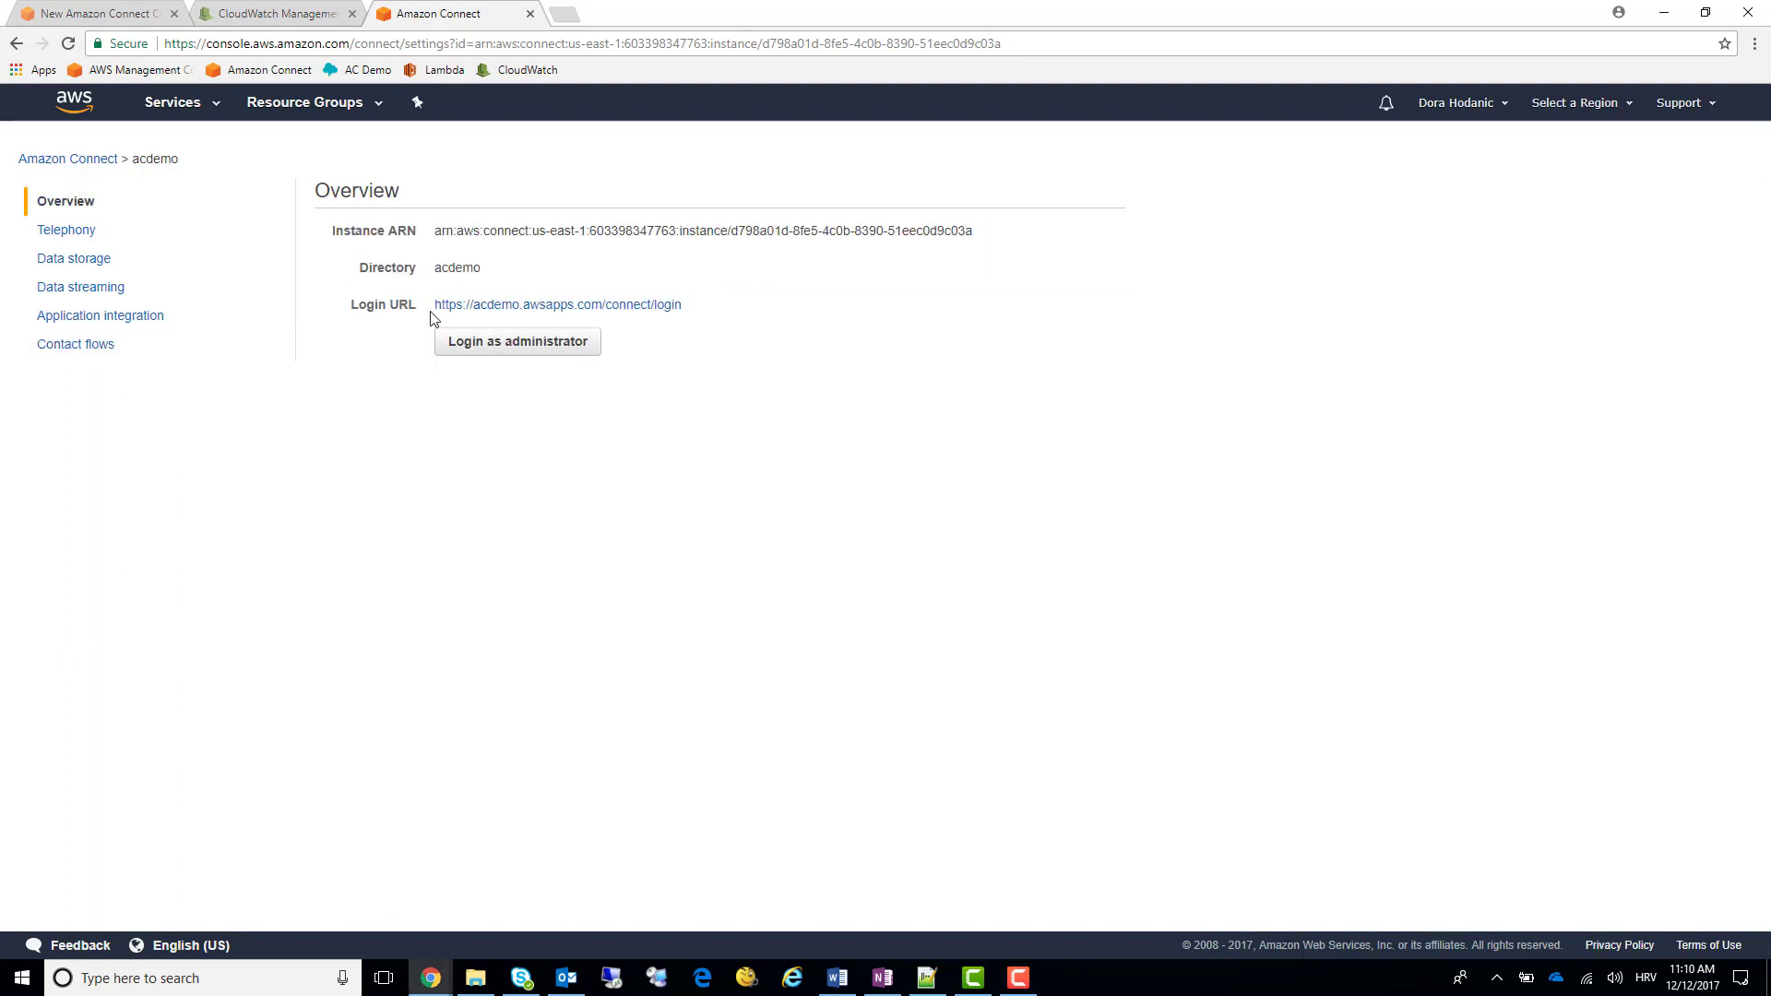
{"action": "left_click", "coordinate": [486, 354]}
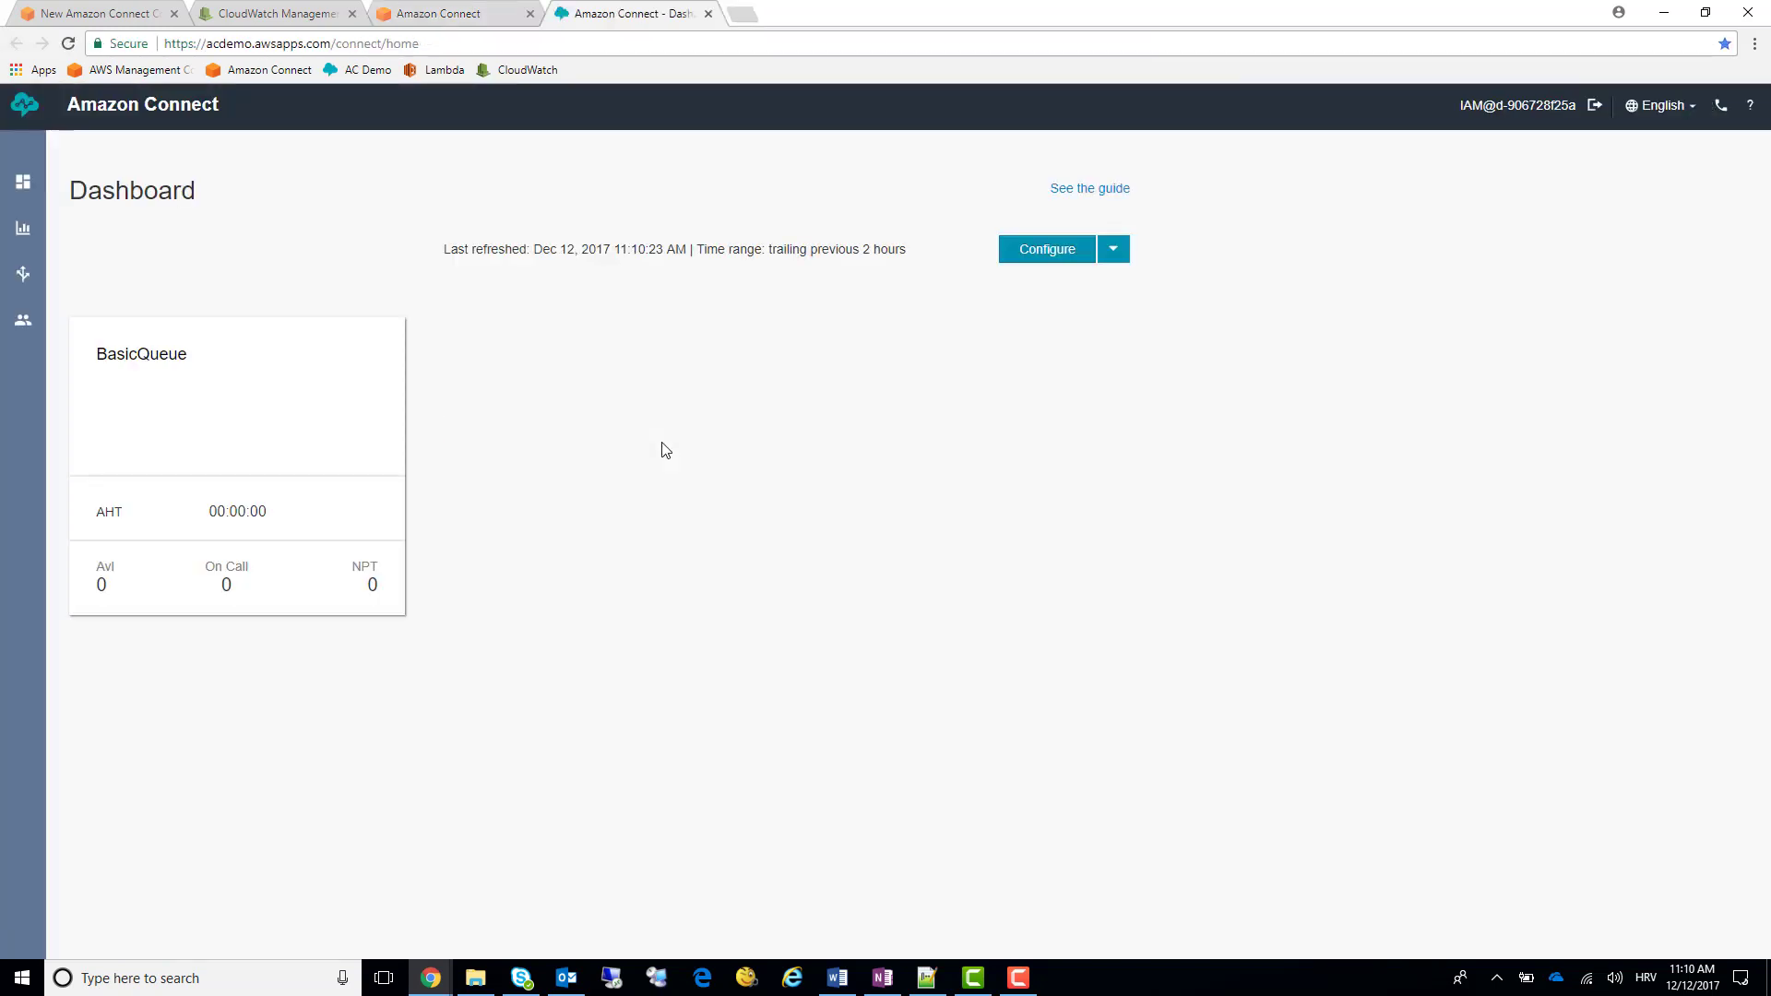
{"action": "mouse_move", "coordinate": [23, 273]}
{"action": "left_click", "coordinate": [109, 367]}
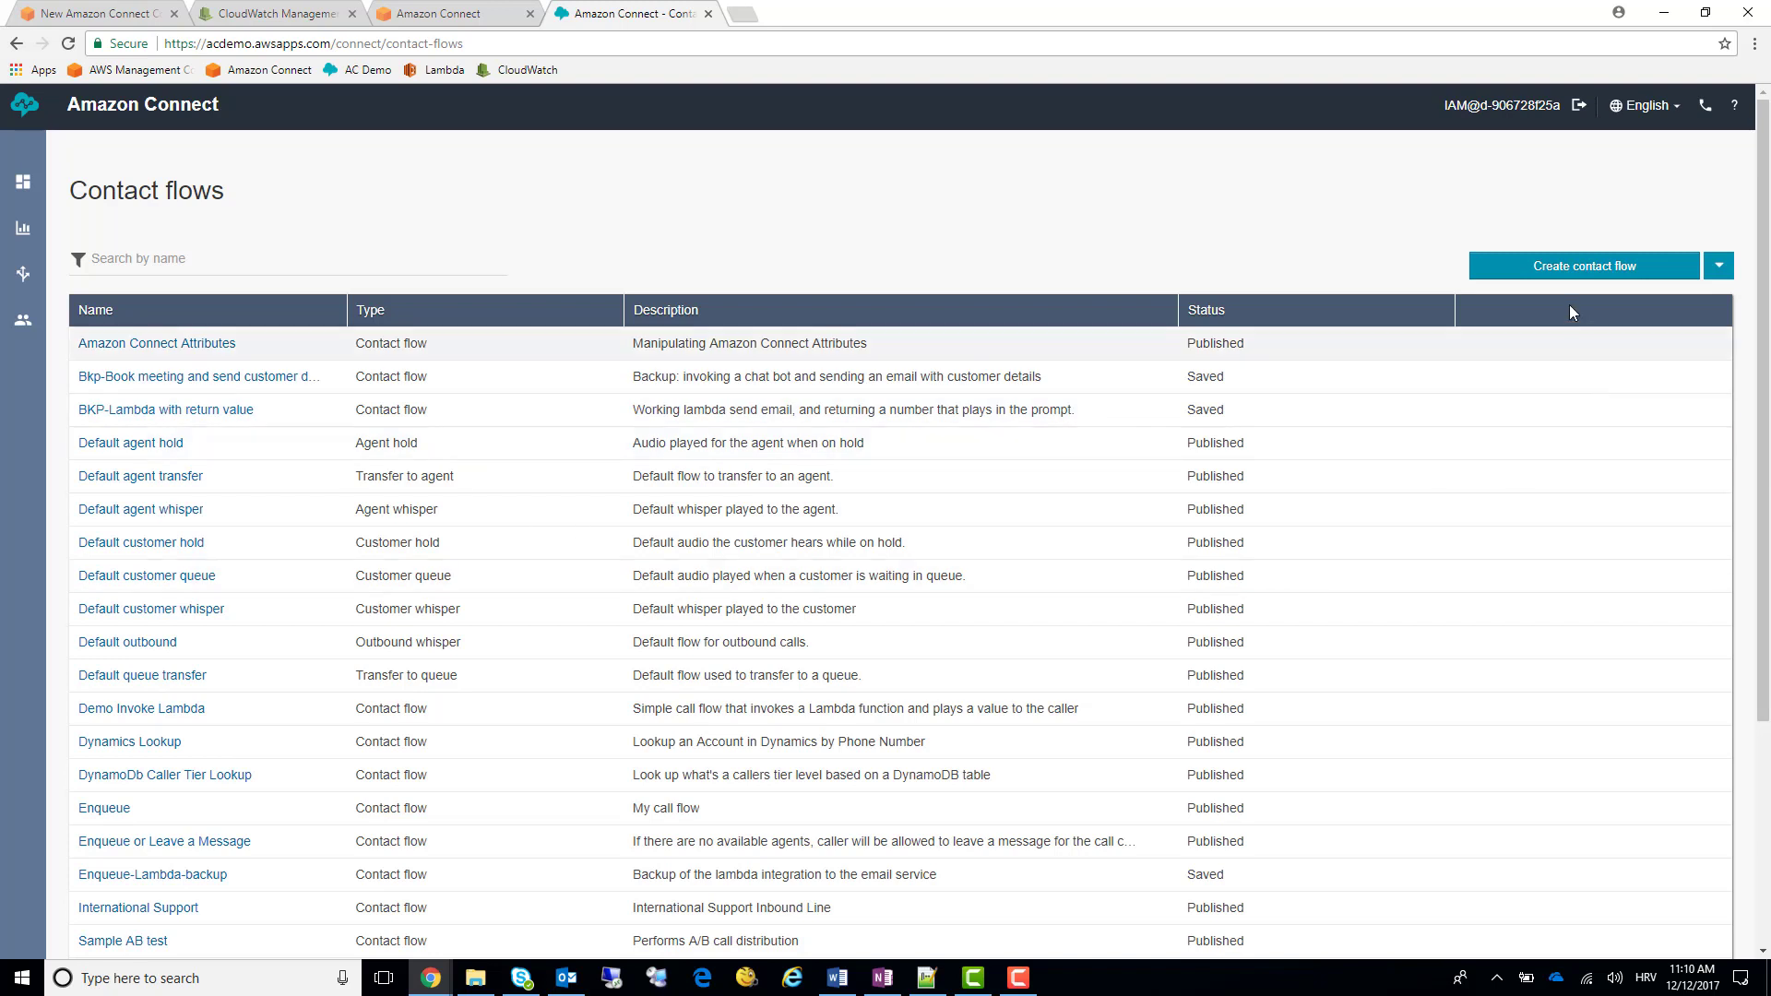
{"action": "left_click", "coordinate": [1574, 275]}
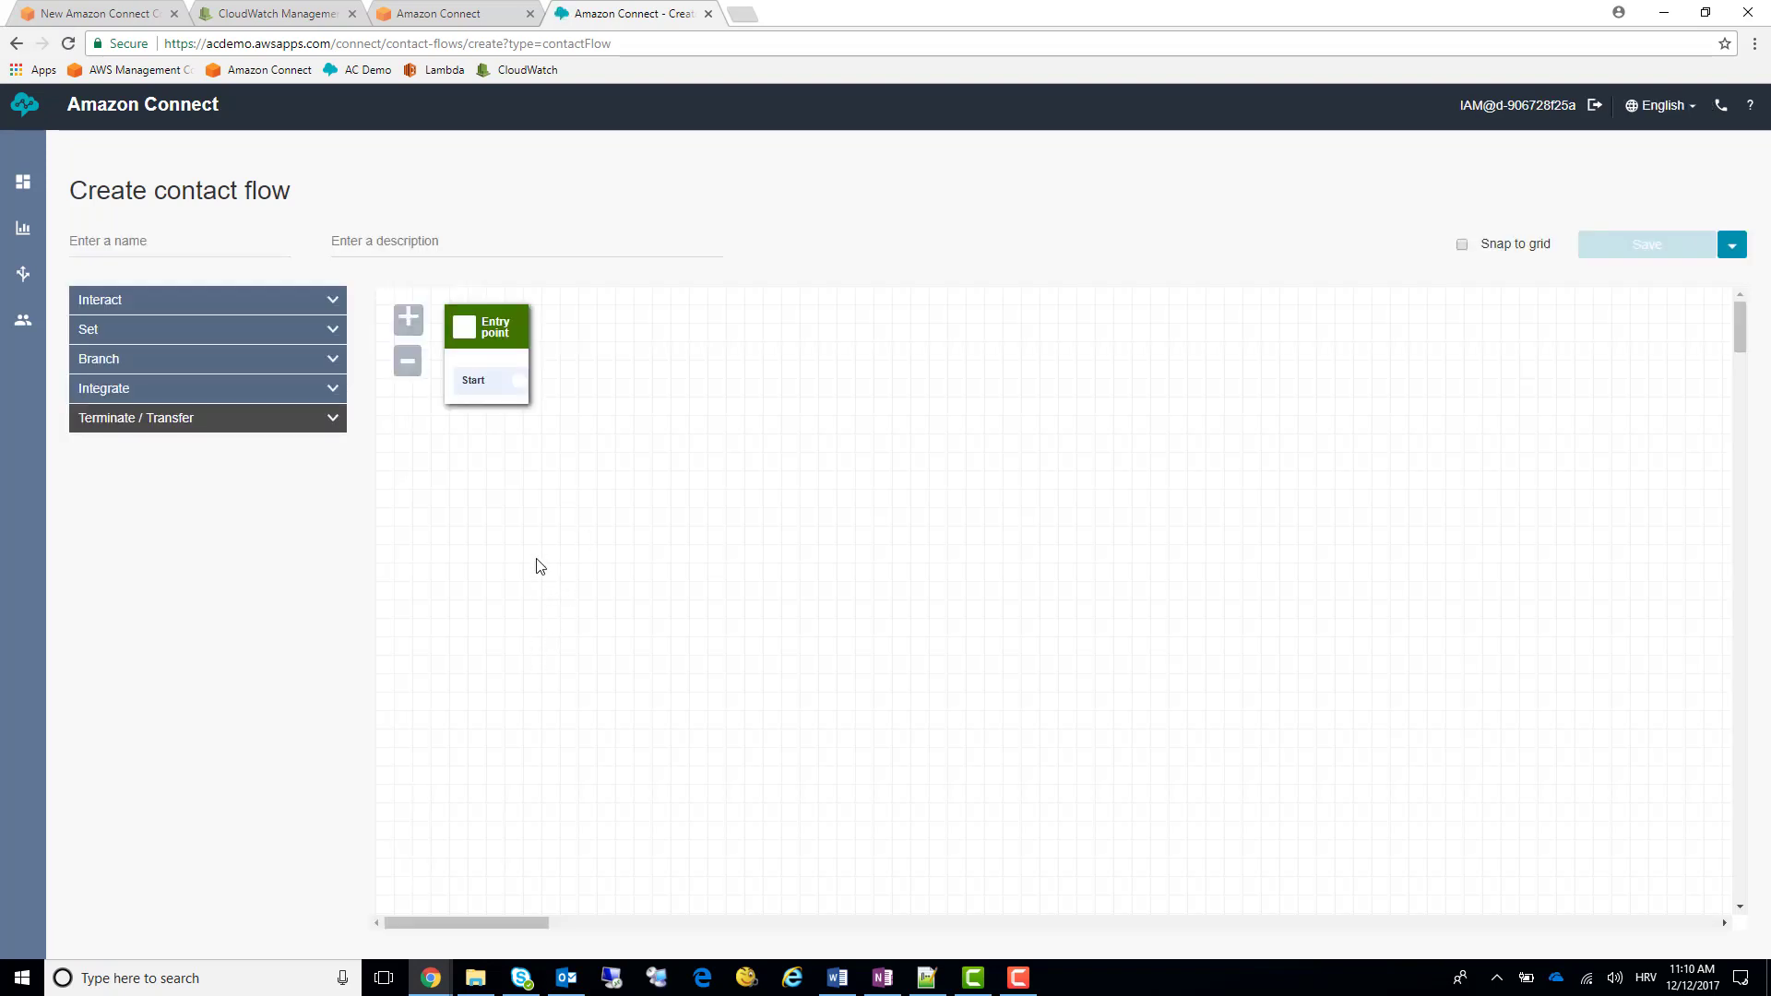
- Add a Set logging behavior block set to Enable and connect the entry point's Start output to it
{"action": "left_click", "coordinate": [227, 332]}
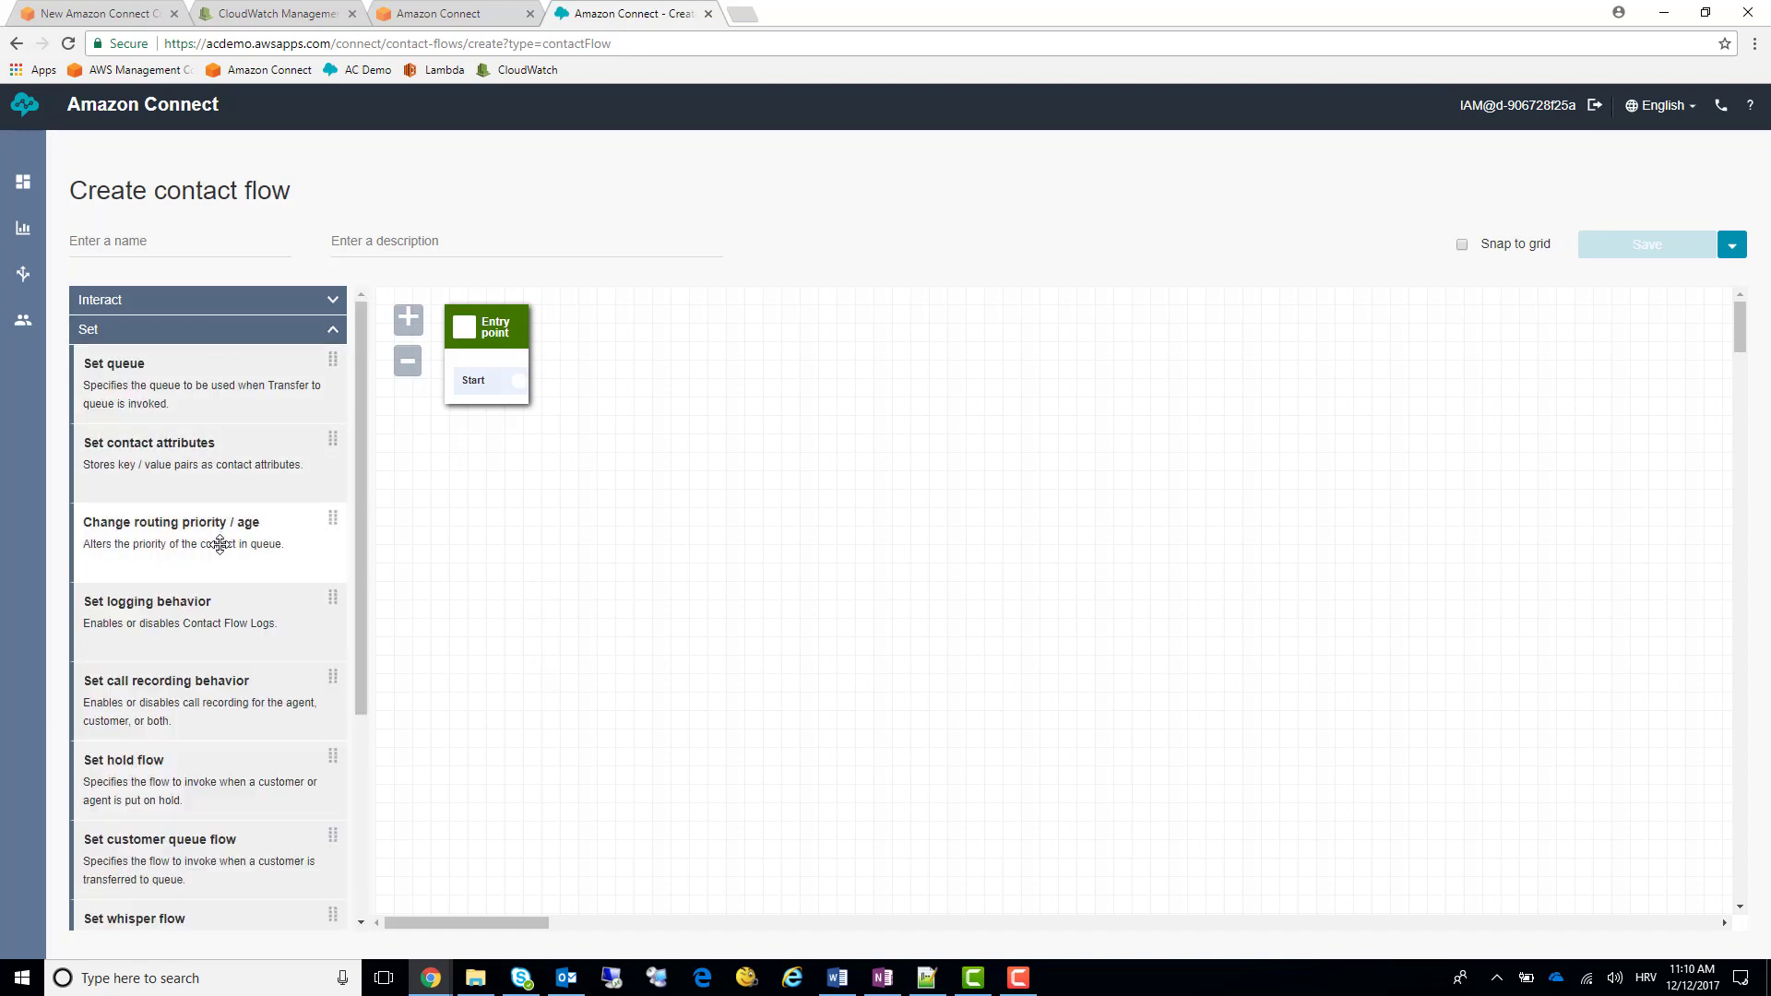
{"action": "scroll", "coordinate": [219, 544], "scroll_direction": "down", "scroll_amount": 1}
{"action": "left_click_drag", "start_coordinate": [183, 543], "coordinate": [723, 423]}
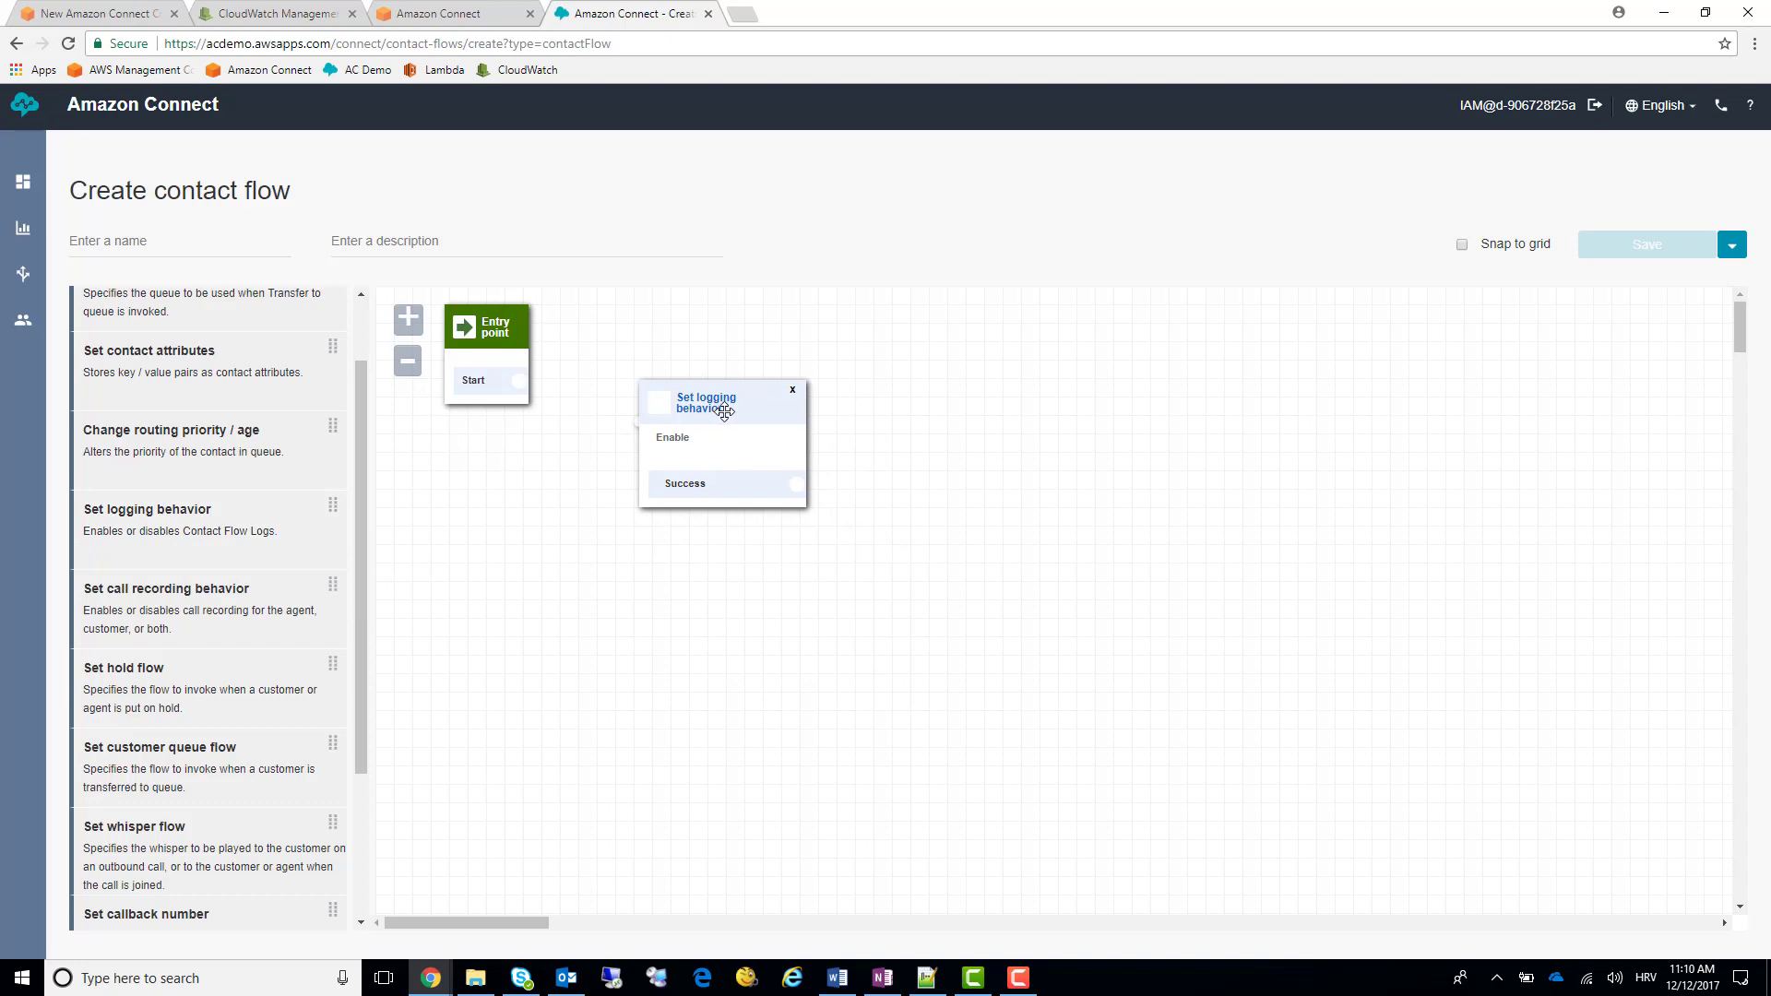
{"action": "left_click", "coordinate": [724, 411]}
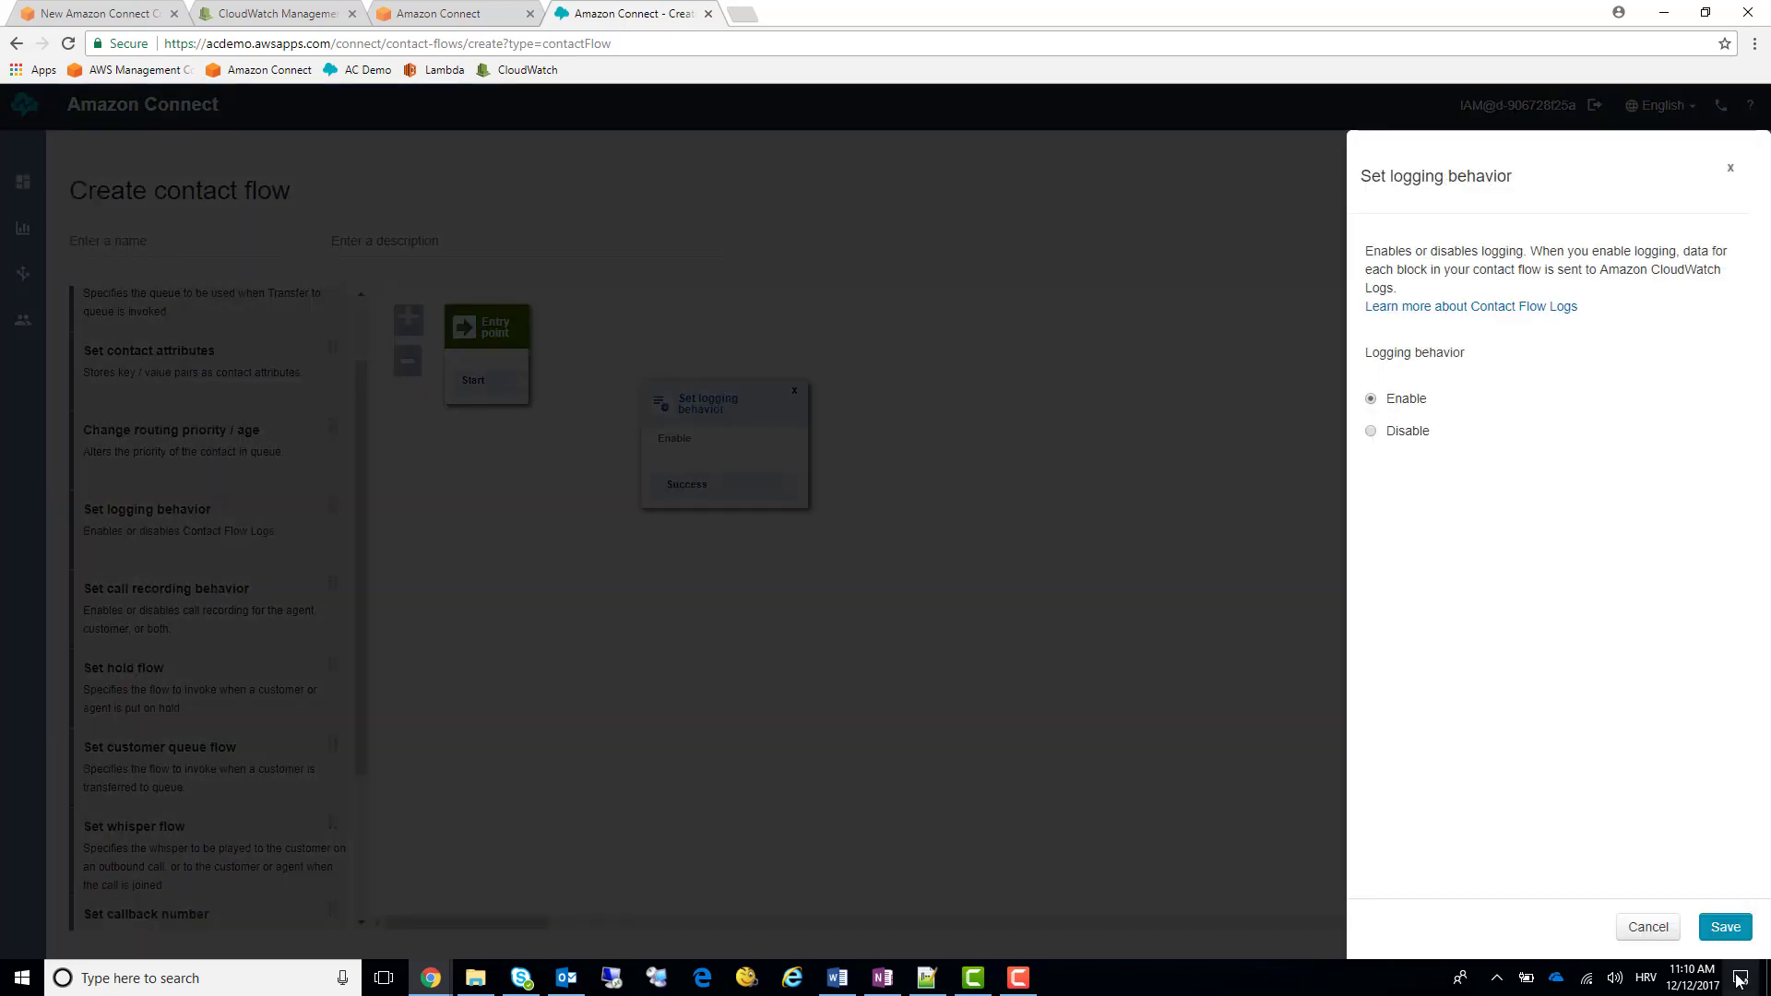
{"action": "left_click", "coordinate": [1726, 926]}
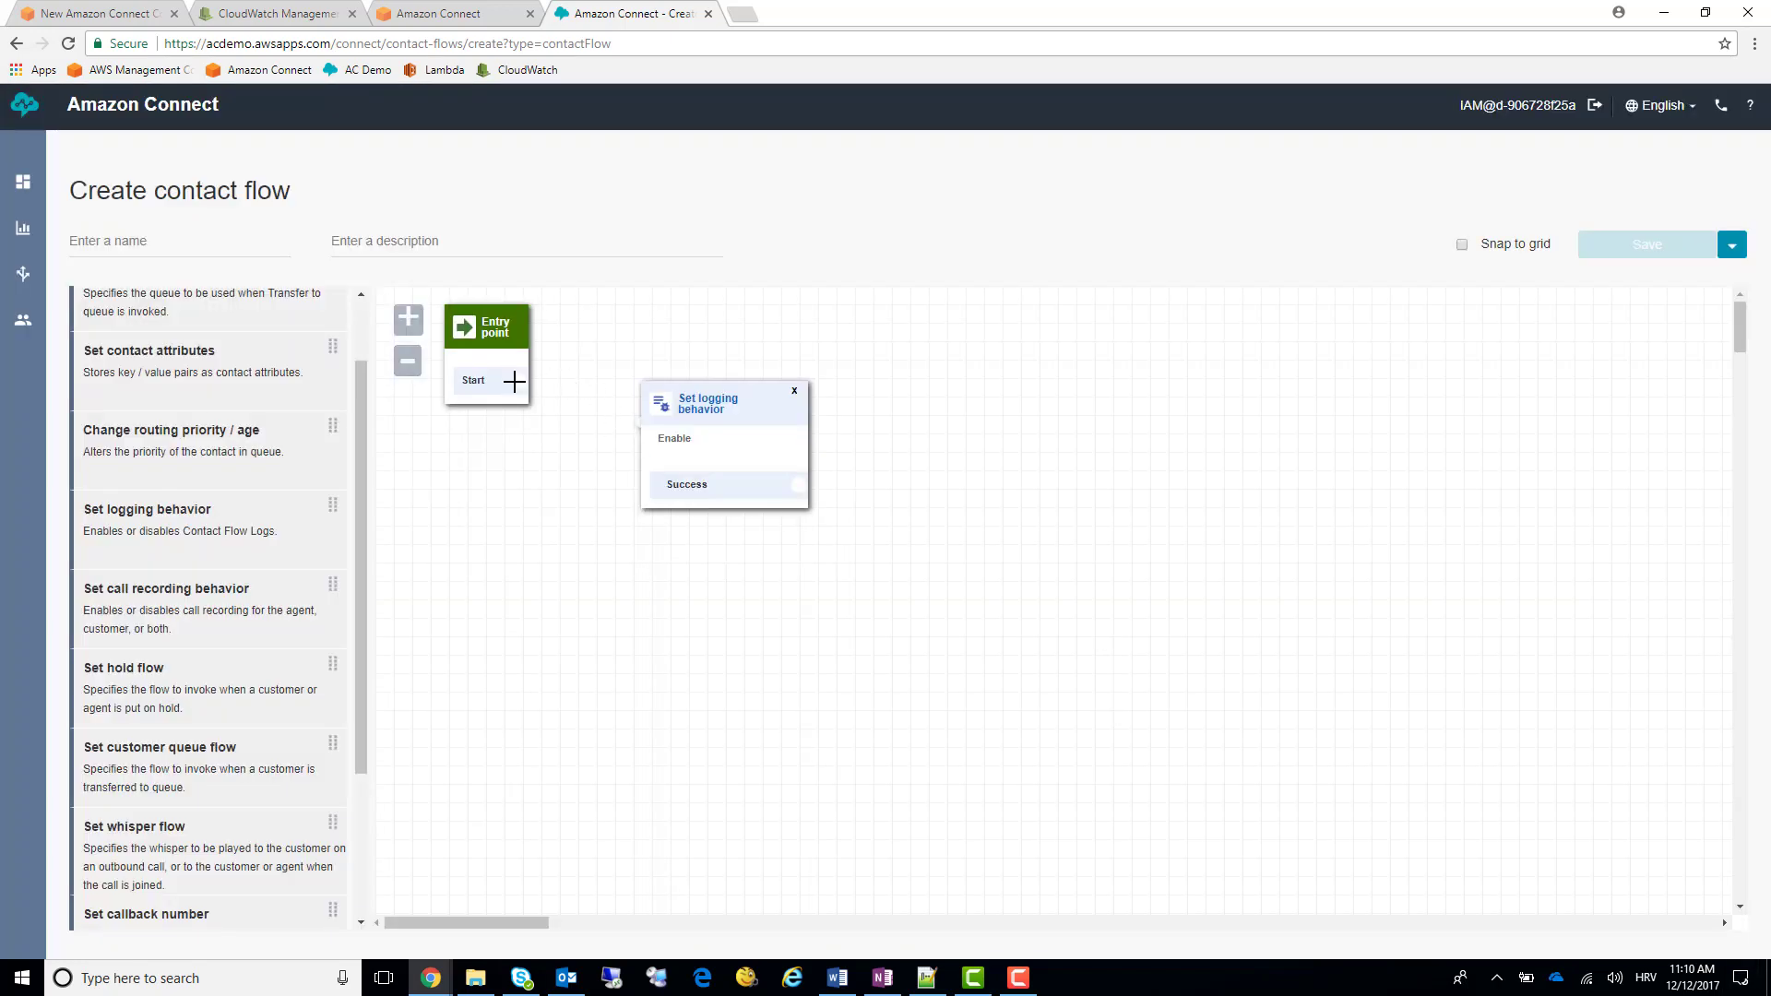
{"action": "left_click_drag", "start_coordinate": [514, 380], "coordinate": [657, 443]}
- Glance at the CloudWatch log stream, then return to Amazon Connect and open the contact search
{"action": "left_click", "coordinate": [247, 11]}
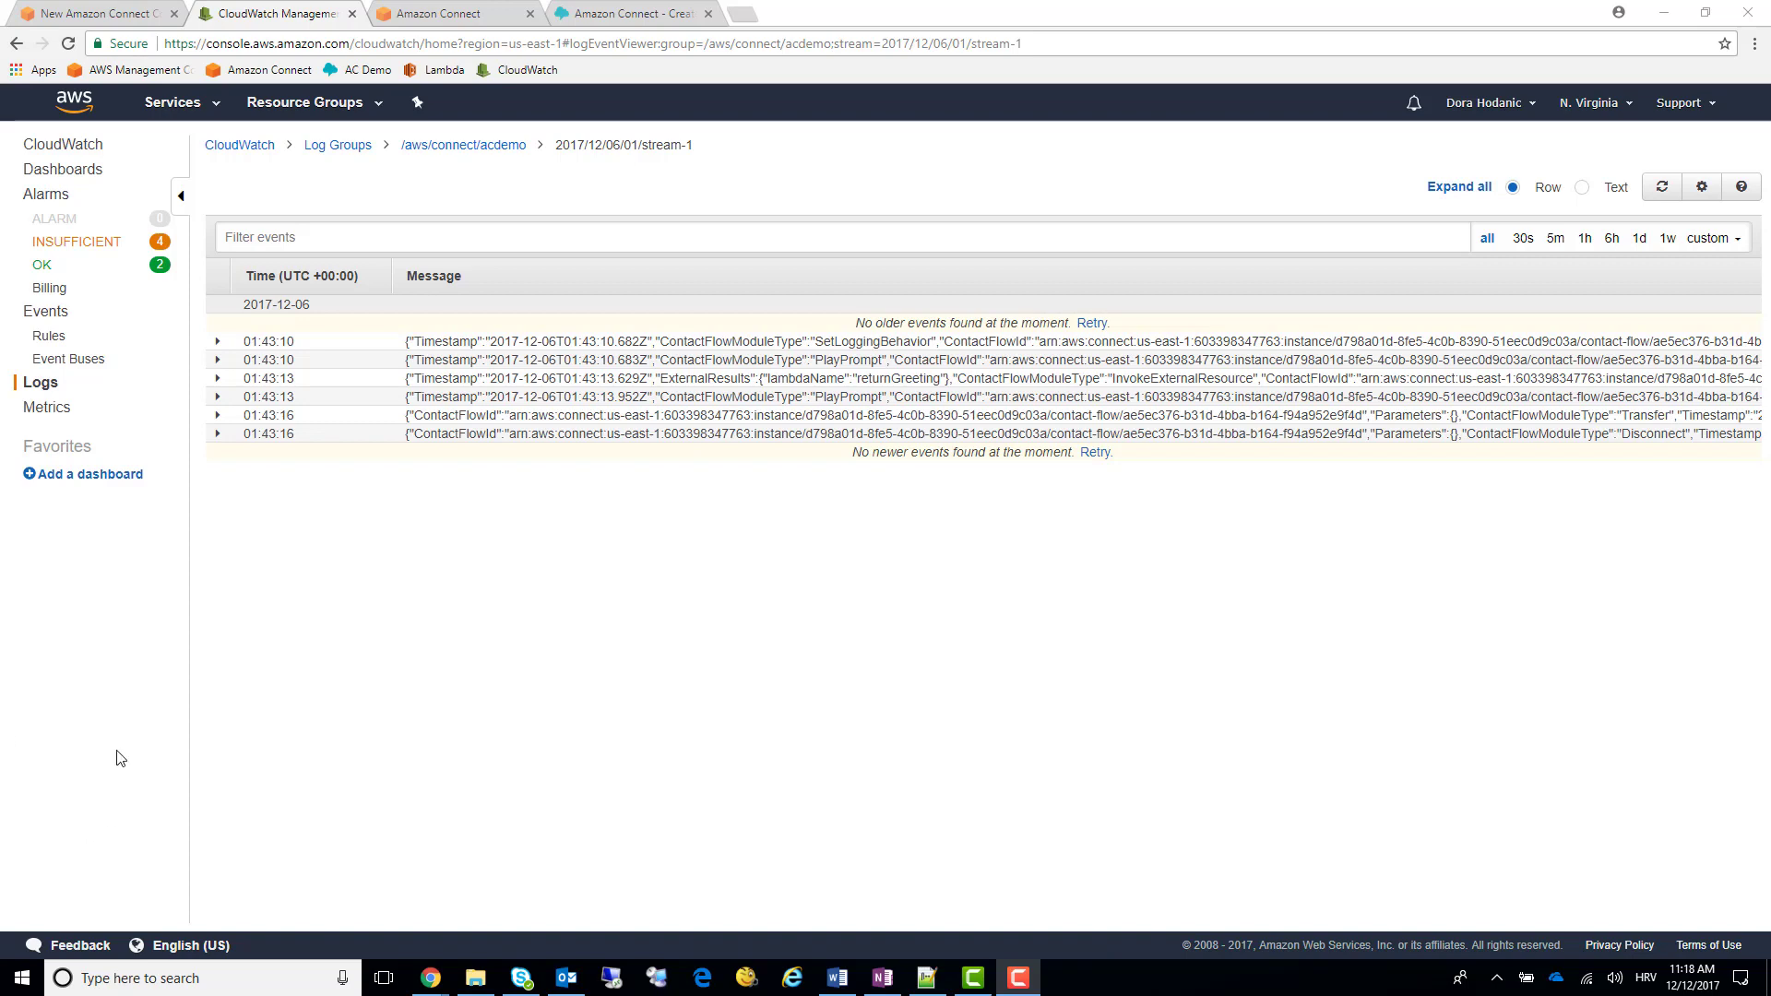
{"action": "left_click", "coordinate": [676, 11]}
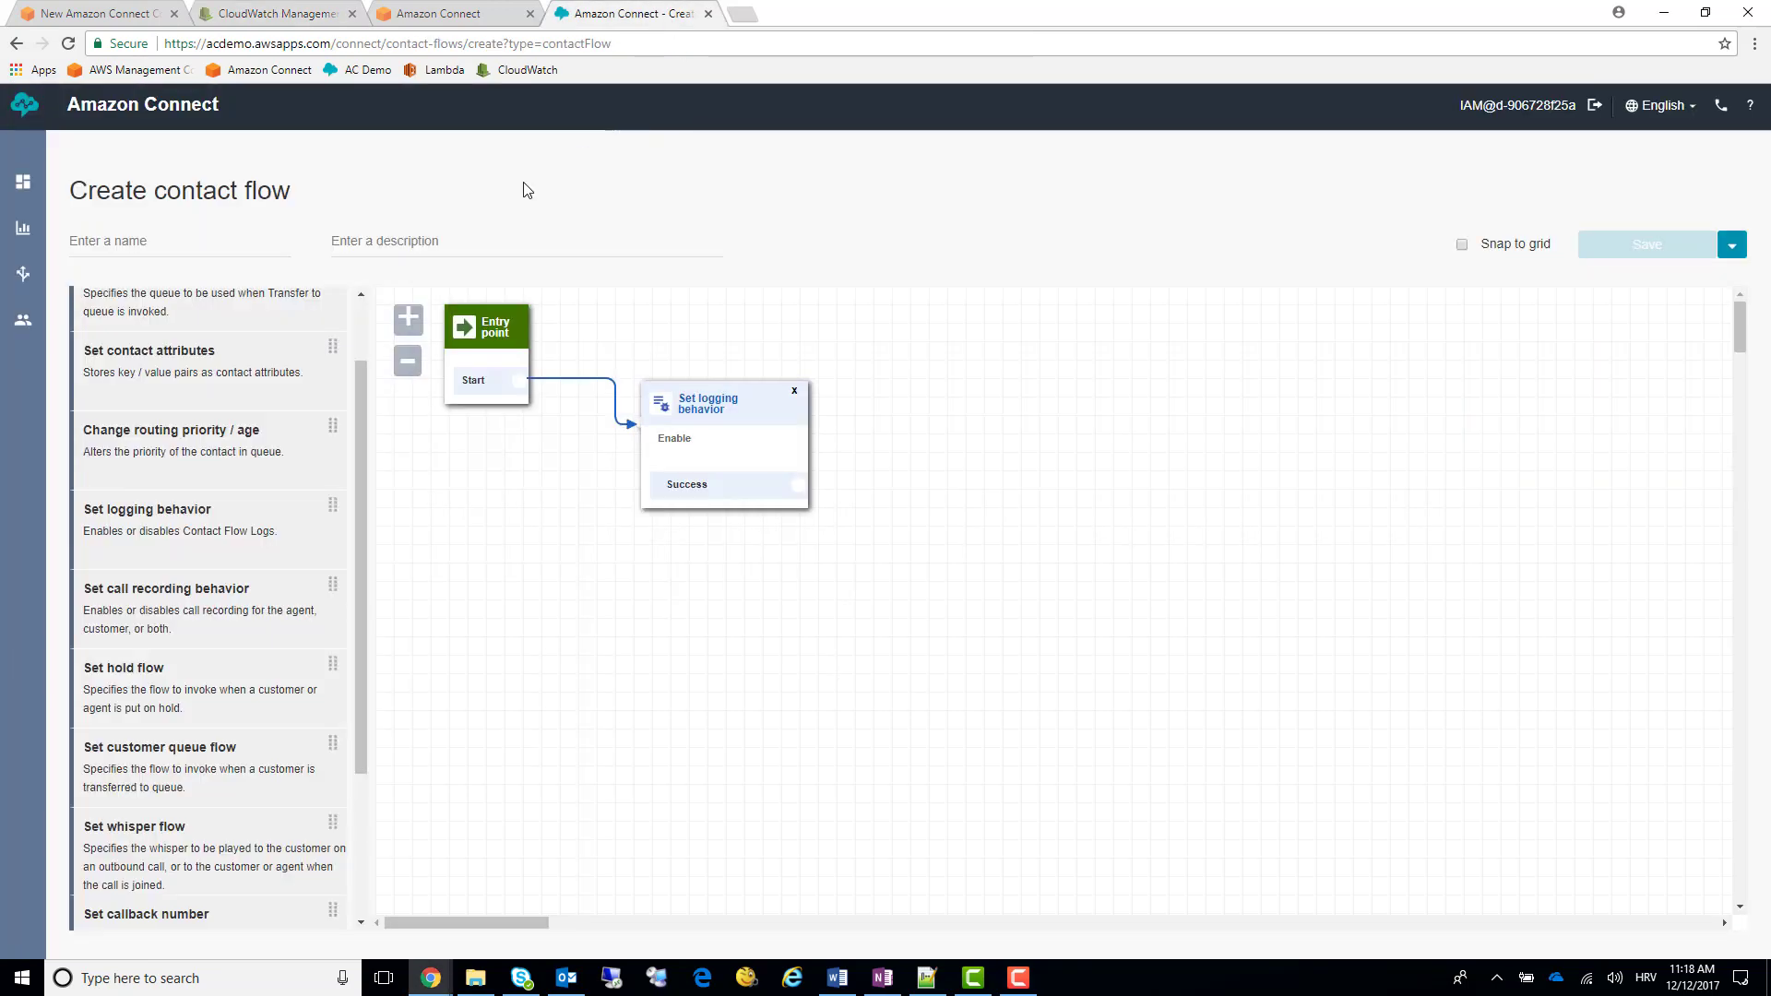
{"action": "mouse_move", "coordinate": [51, 232]}
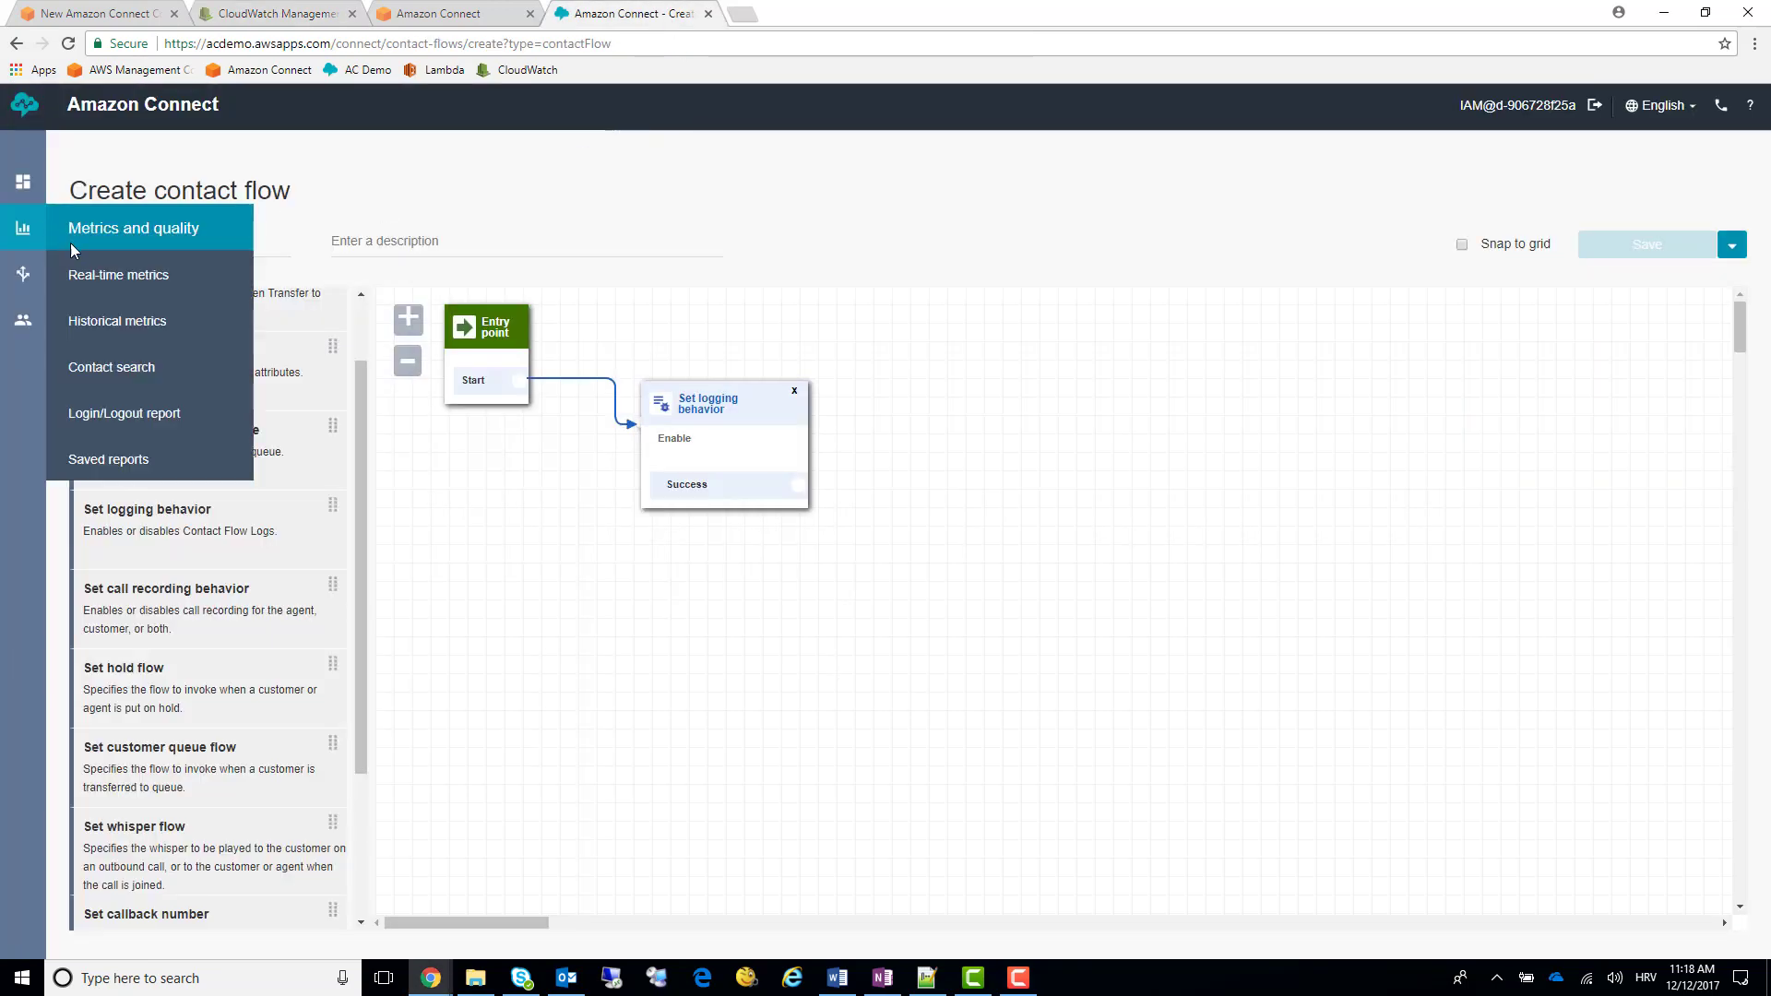
{"action": "left_click", "coordinate": [108, 368]}
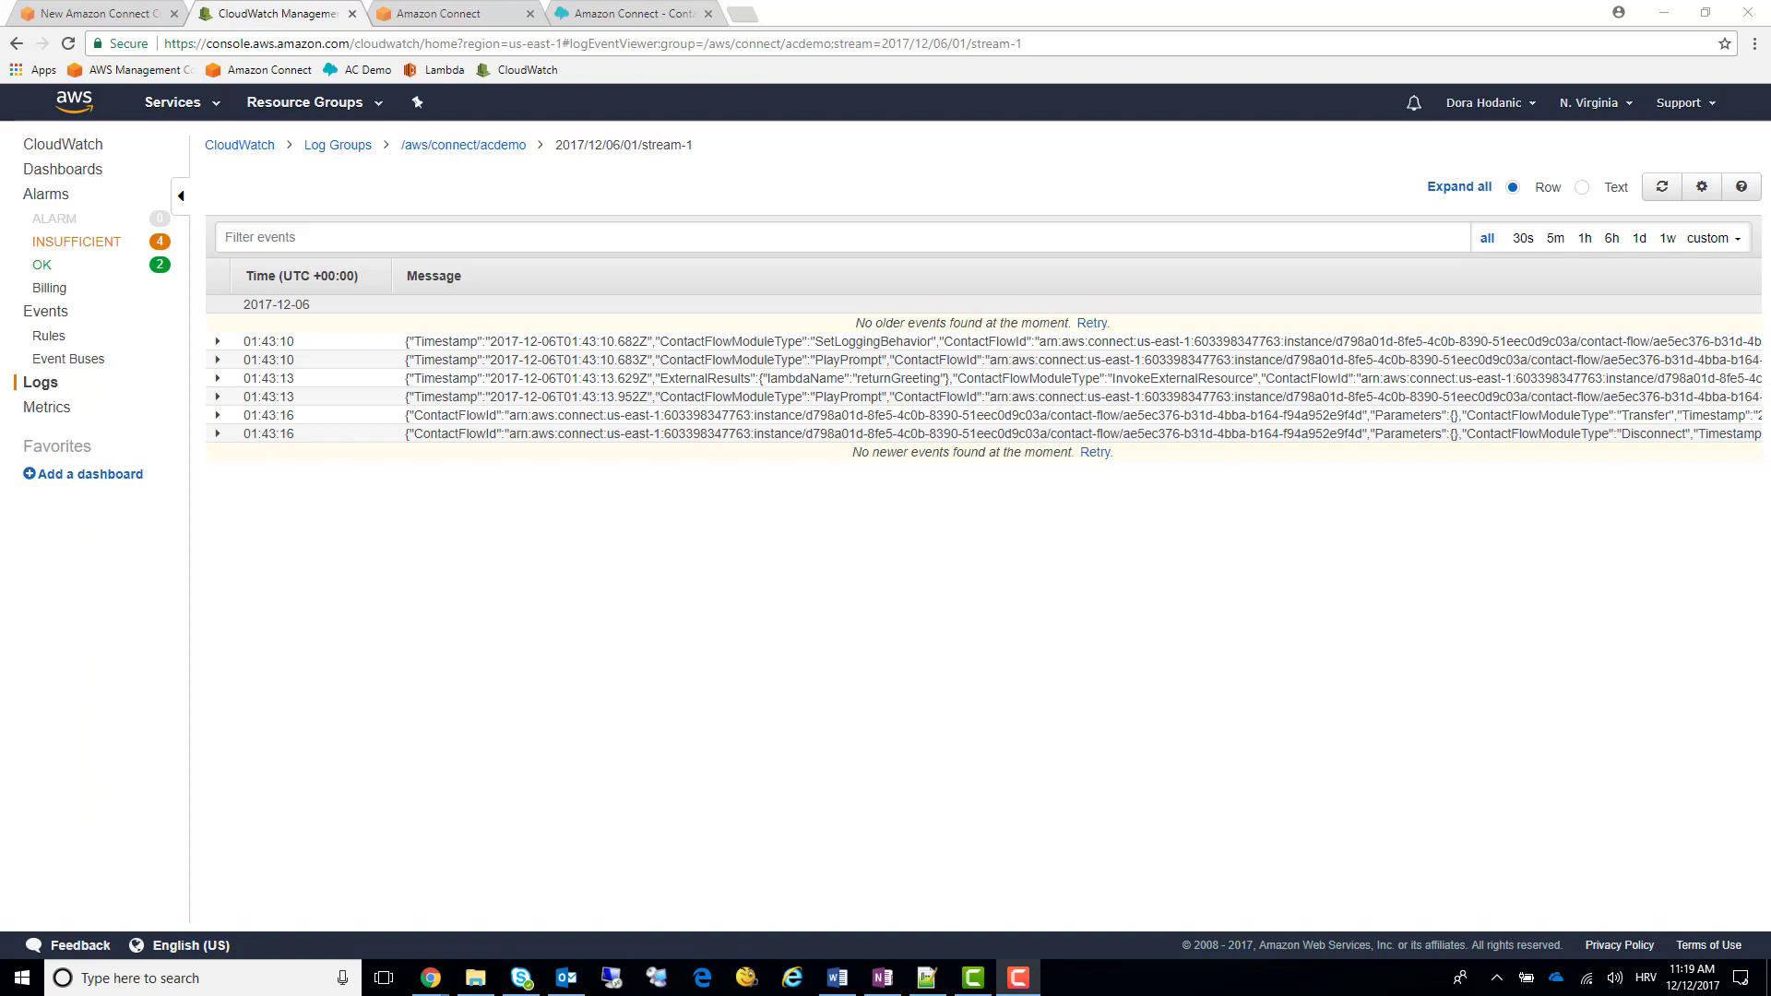
- Open the /aws/connect/acdemo log group in CloudWatch and select all of its log streams
{"action": "left_click", "coordinate": [43, 385]}
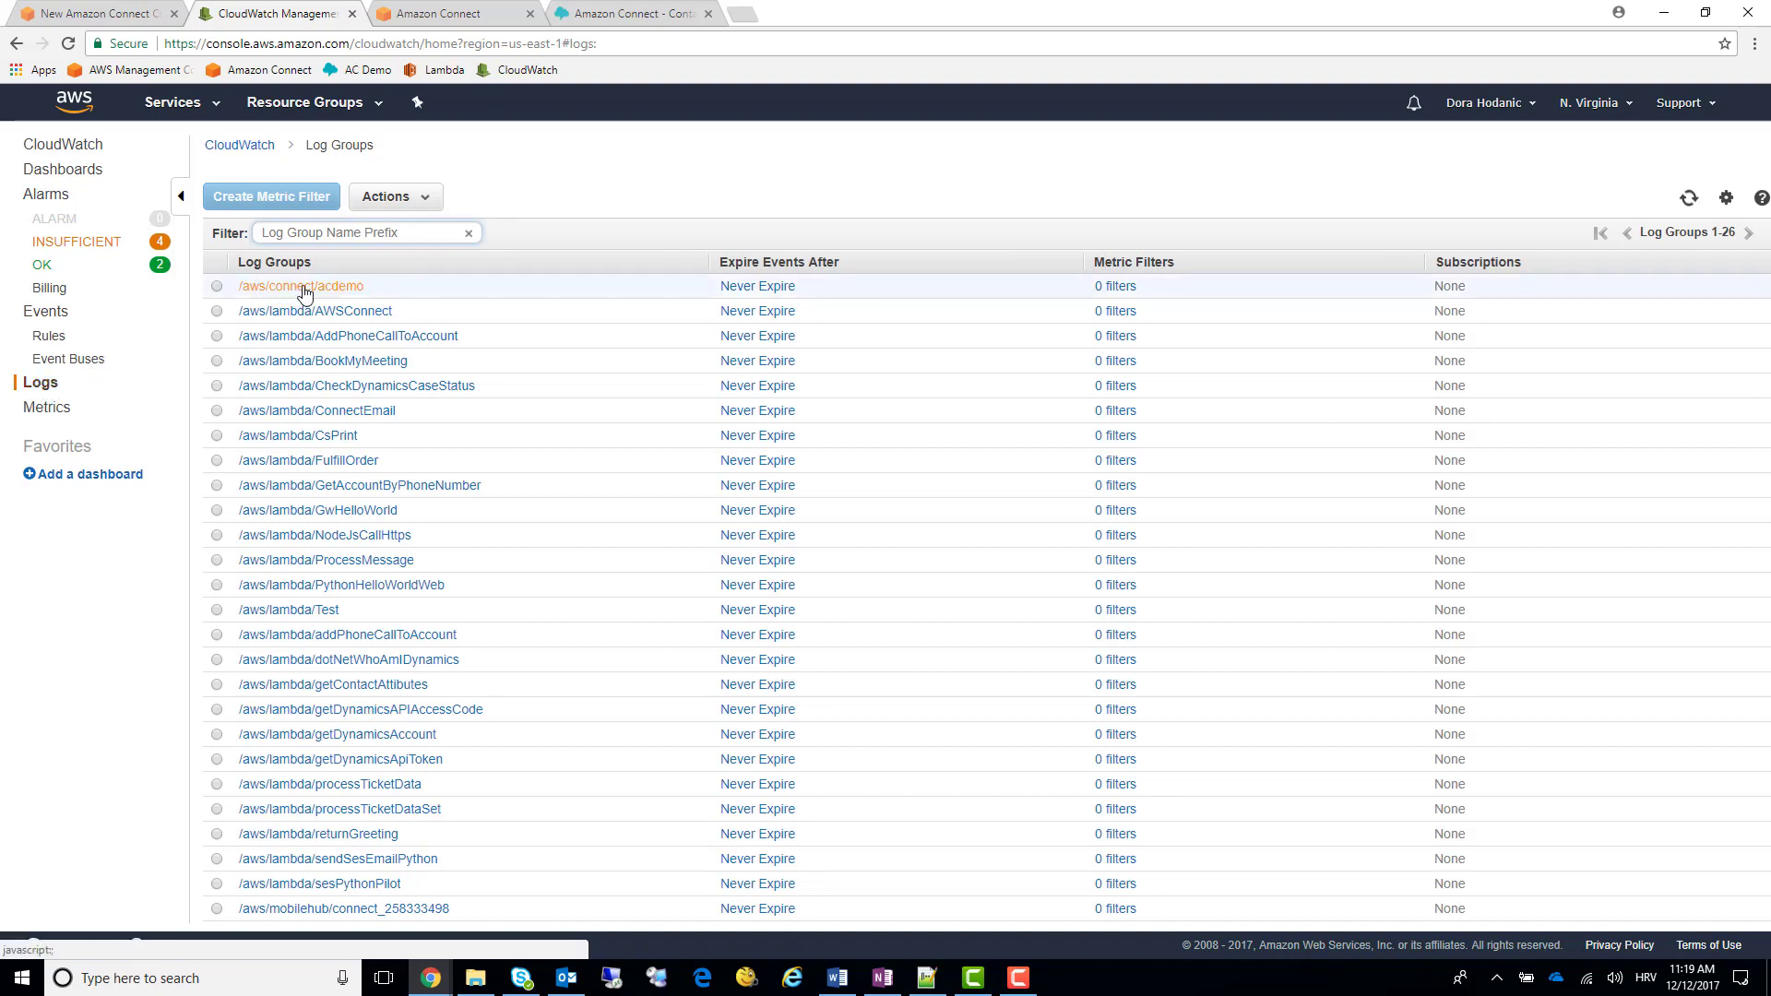
{"action": "left_click", "coordinate": [360, 295]}
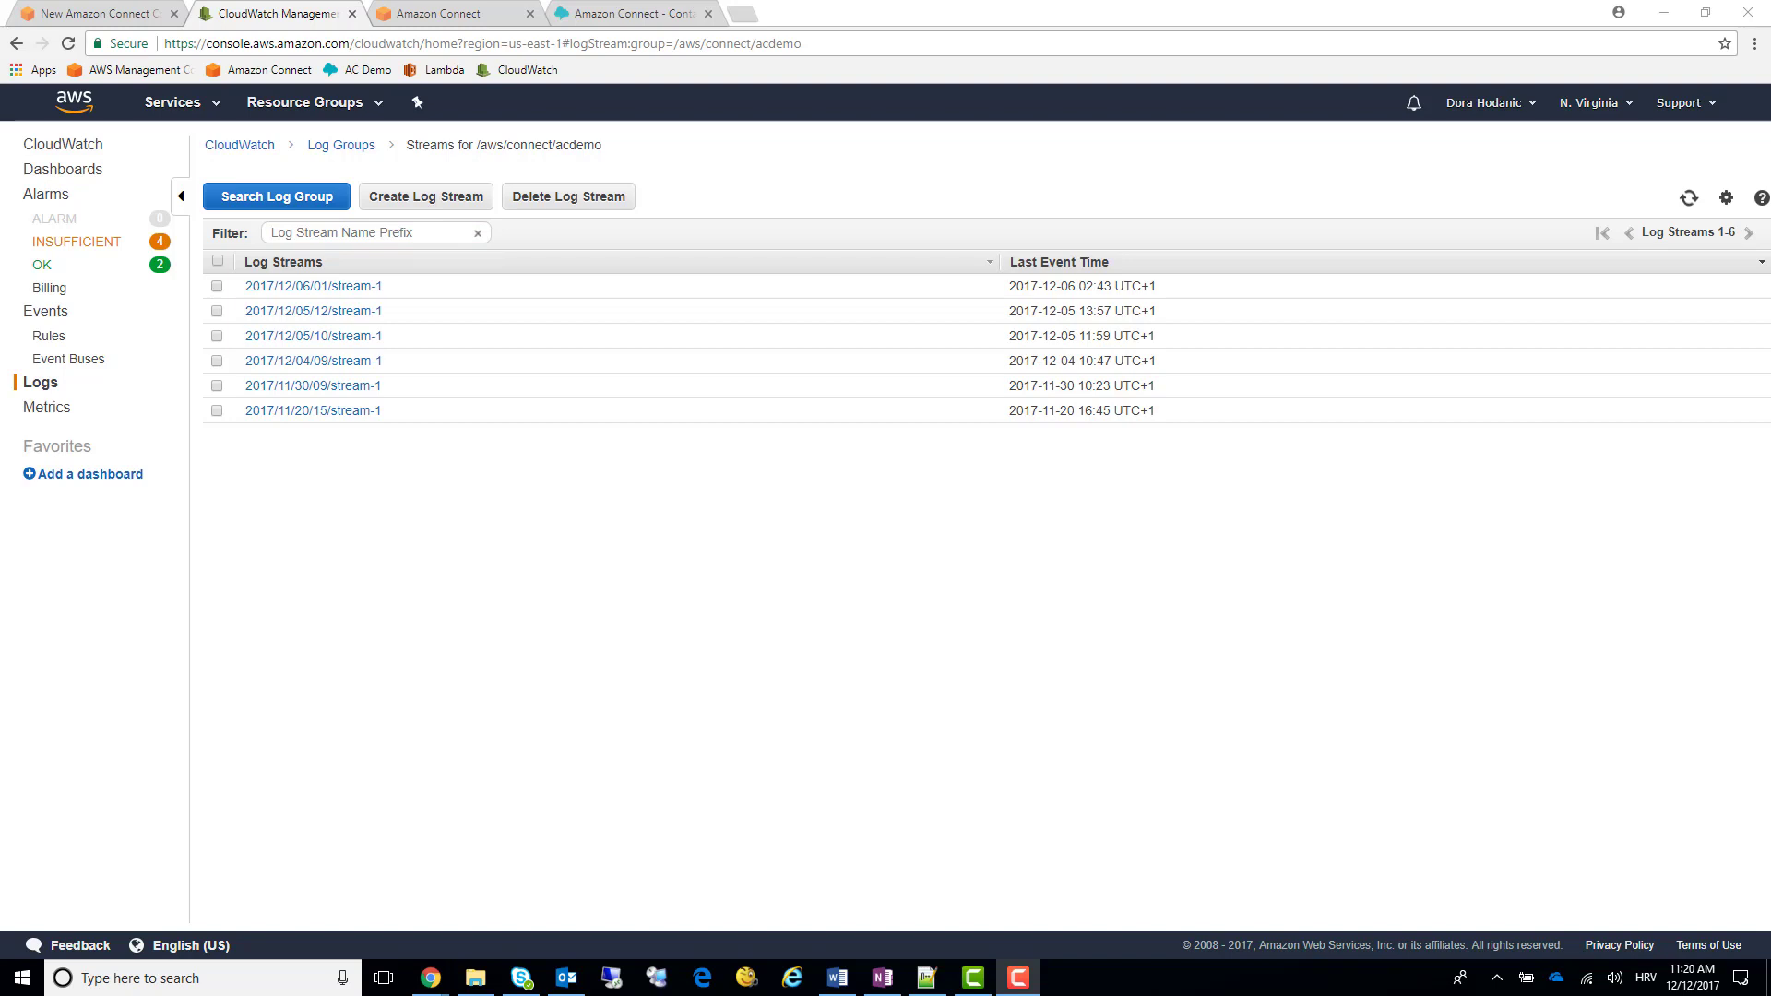
{"action": "left_click", "coordinate": [313, 234]}
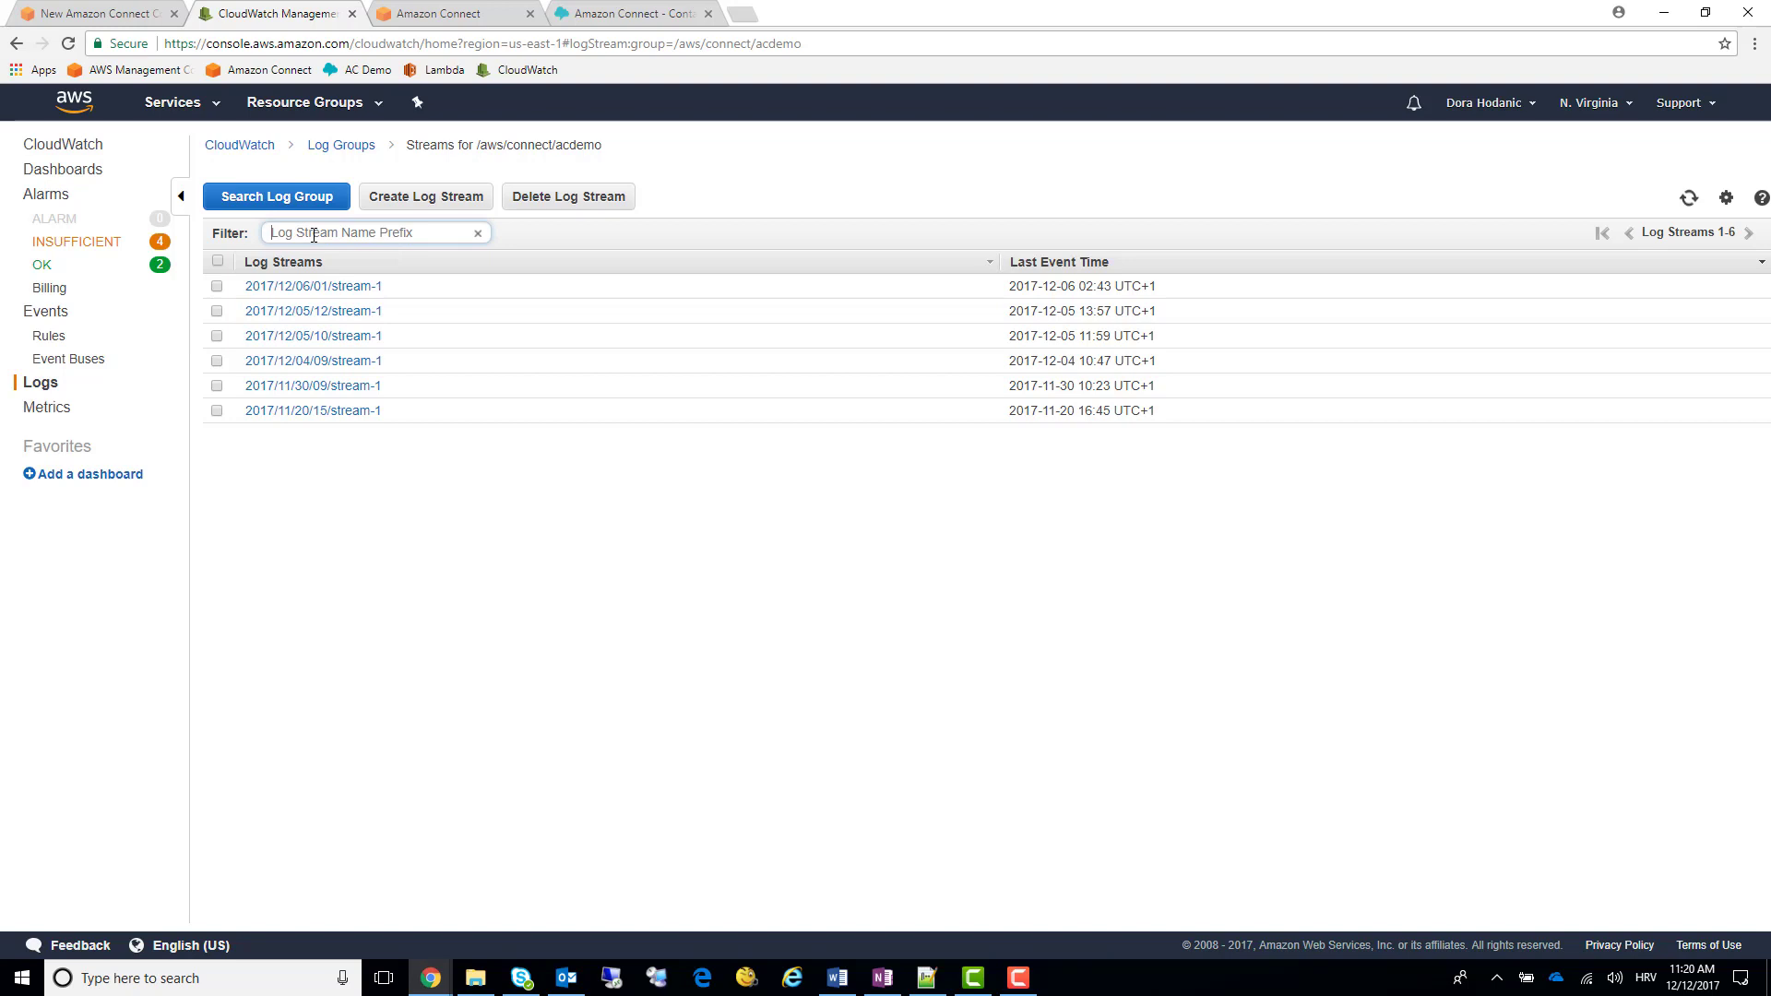
{"action": "left_click", "coordinate": [218, 261]}
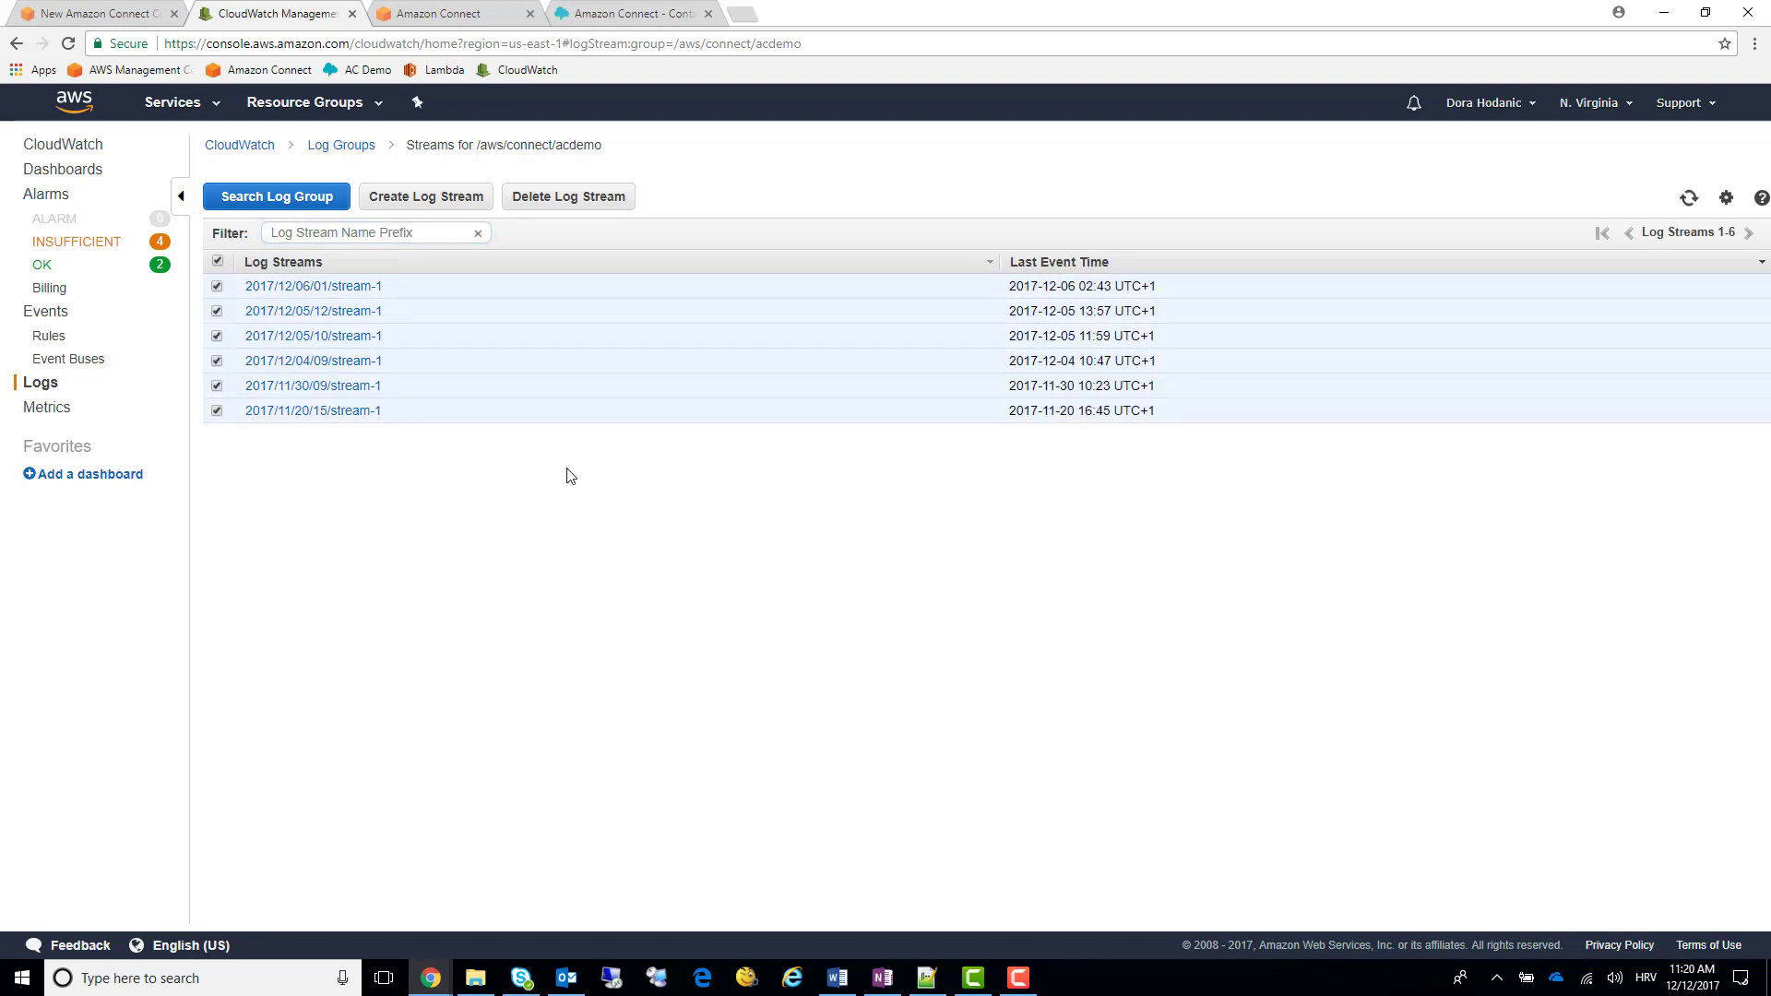
{"action": "left_click", "coordinate": [304, 196]}
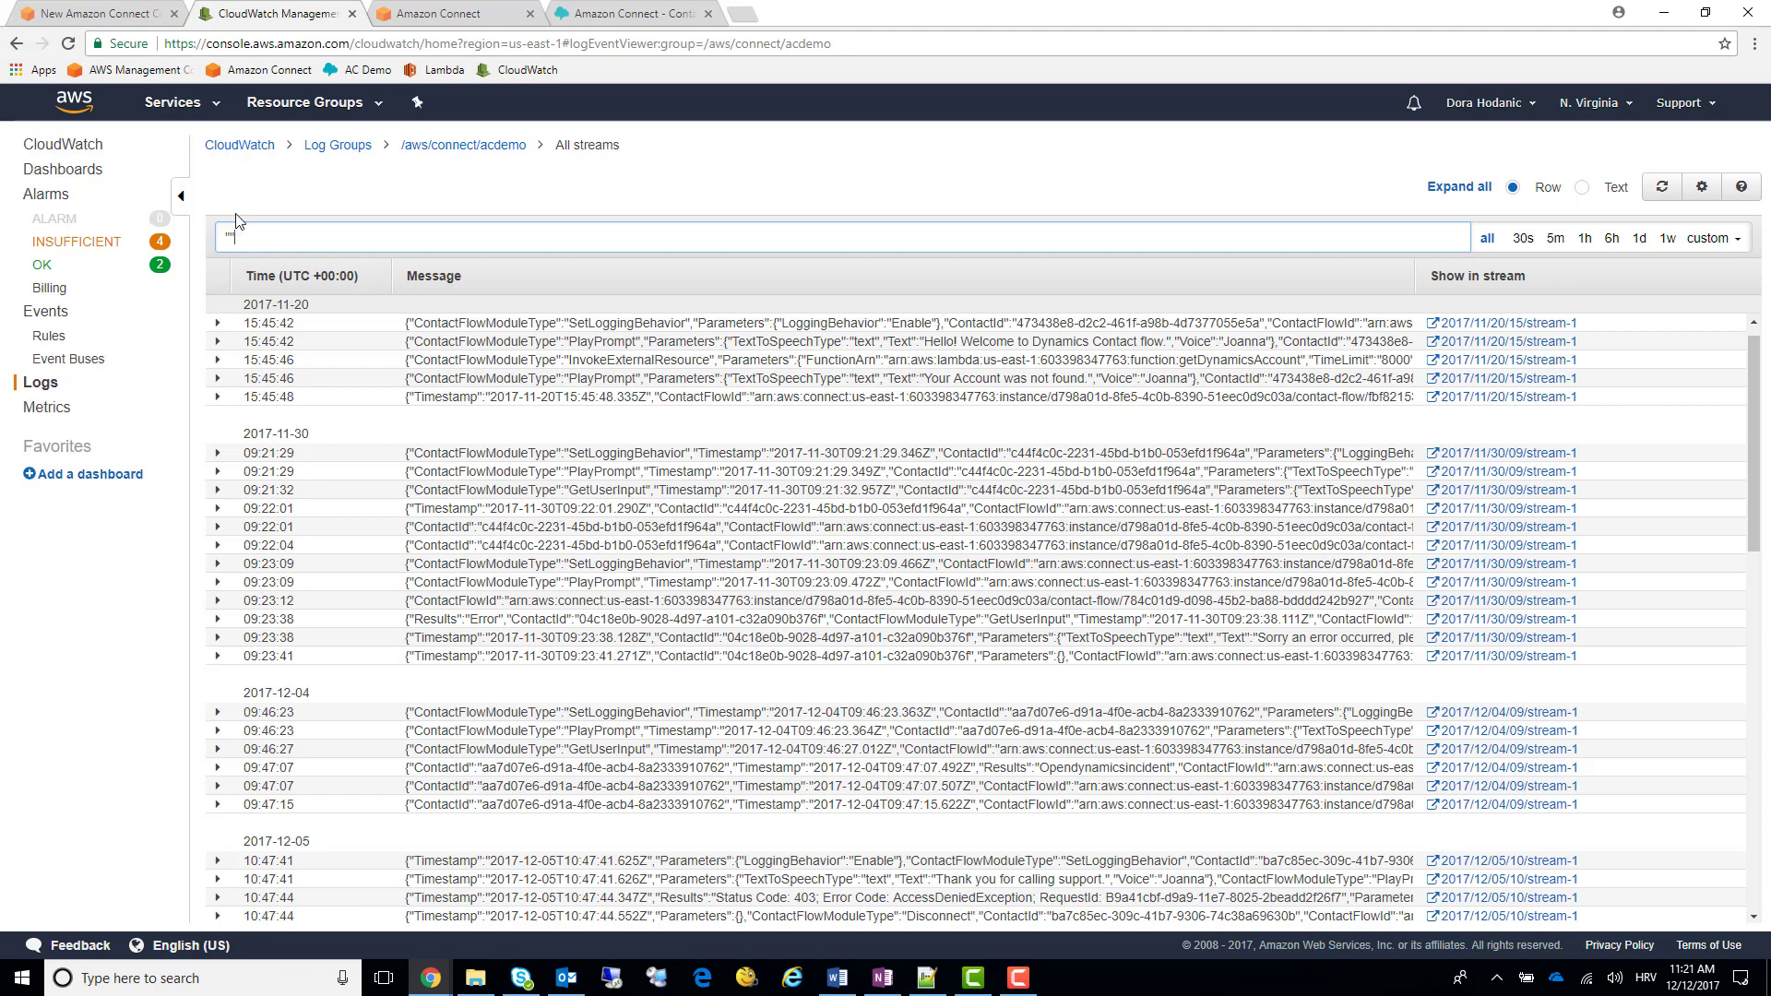
{"action": "key", "text": "ctrl+v"}
{"action": "key", "text": "Return"}
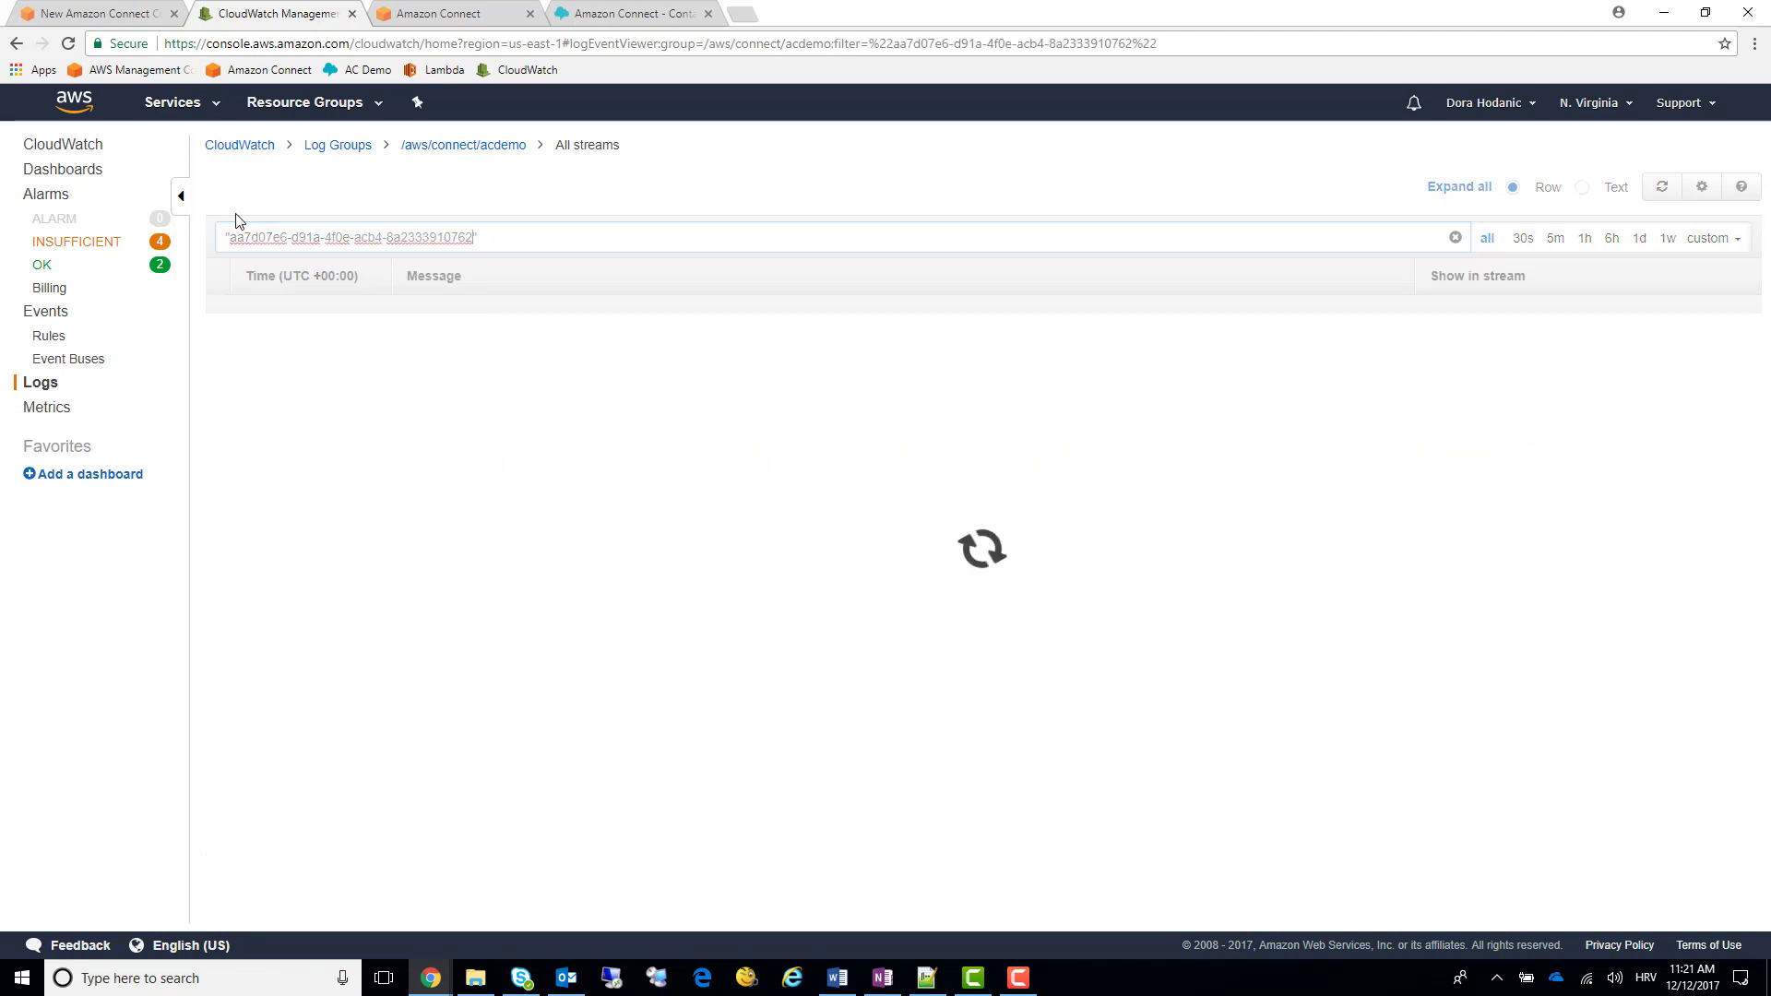
{"action": "triple_click", "coordinate": [547, 237]}
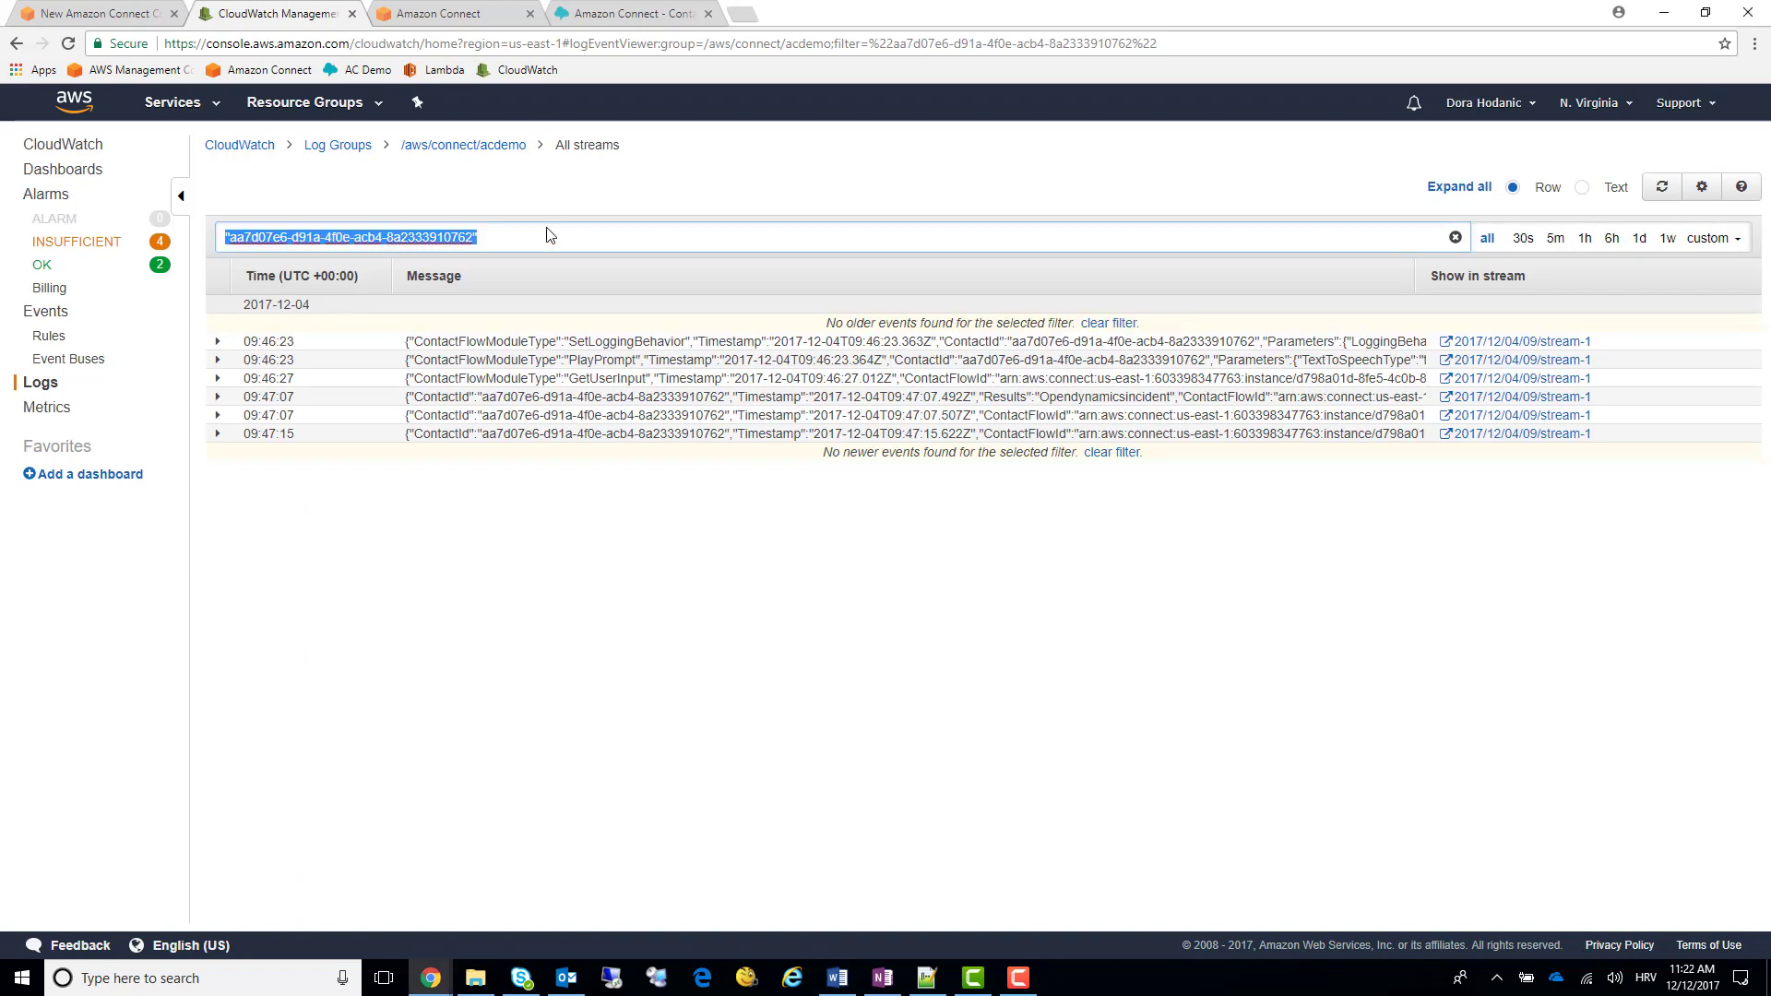
{"action": "key", "text": "ctrl+v"}
{"action": "key", "text": "Return"}
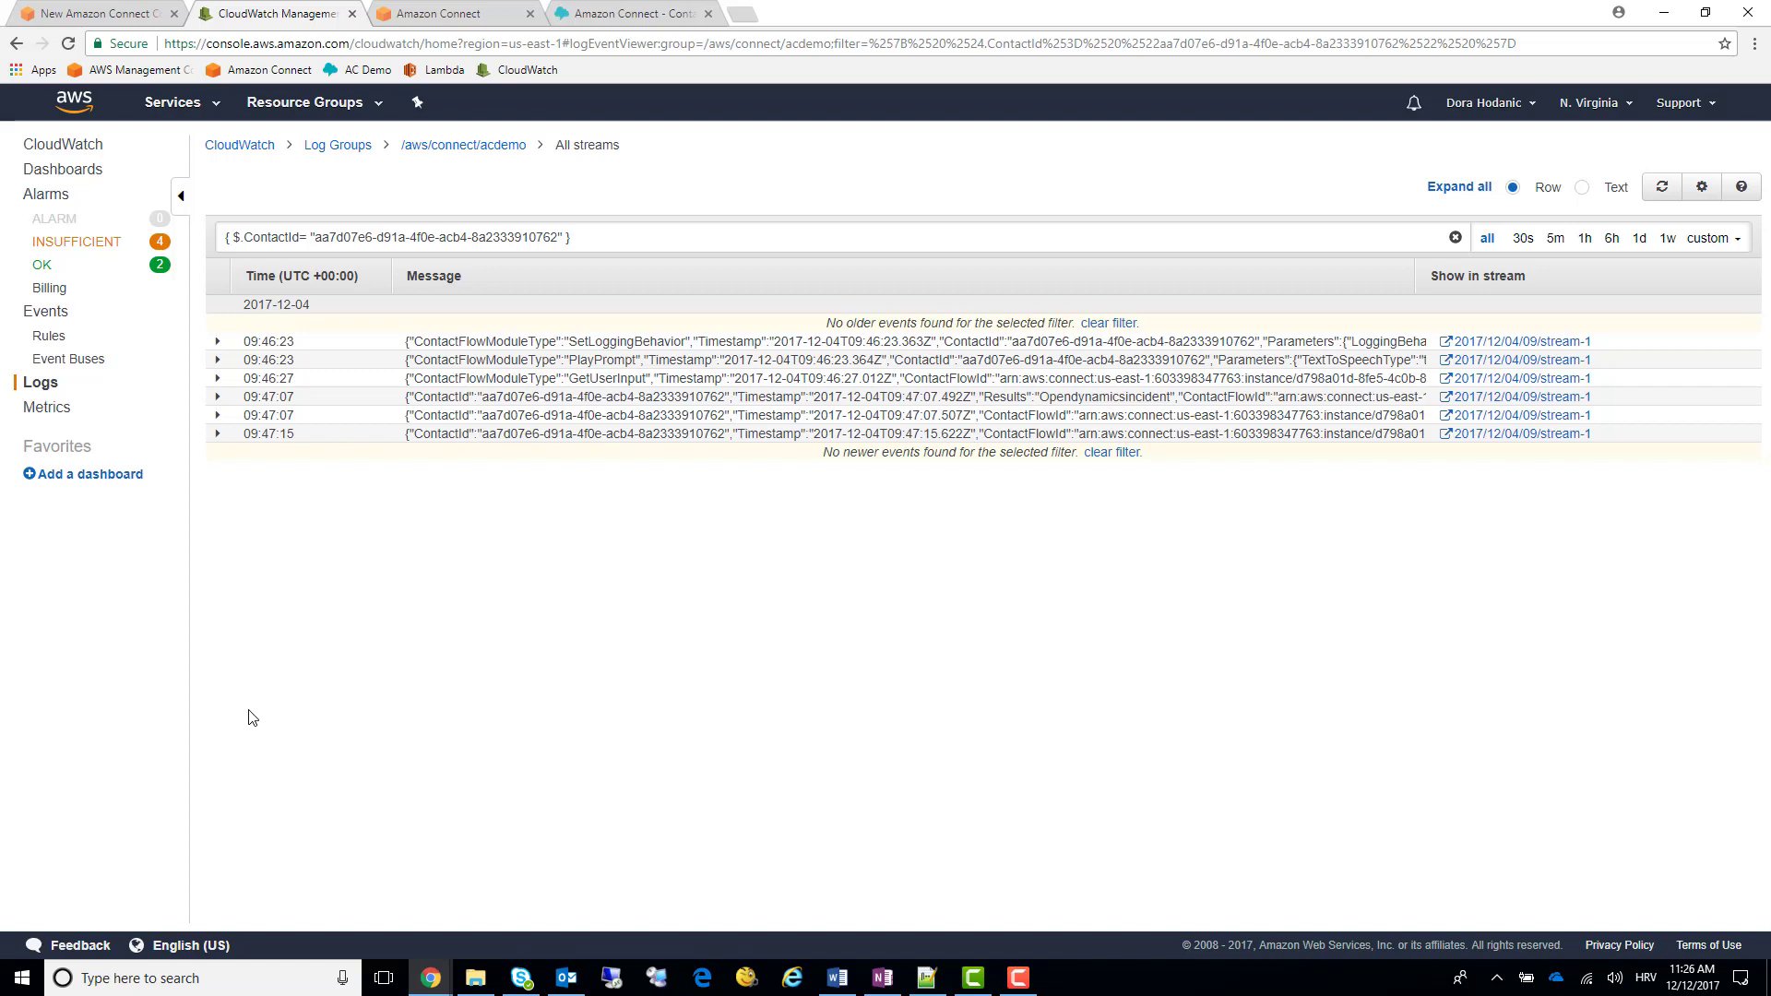
- Expand the SetLoggingBehavior and first PlayPrompt events to examine the logging parameter and the prompt text
{"action": "left_click", "coordinate": [476, 349]}
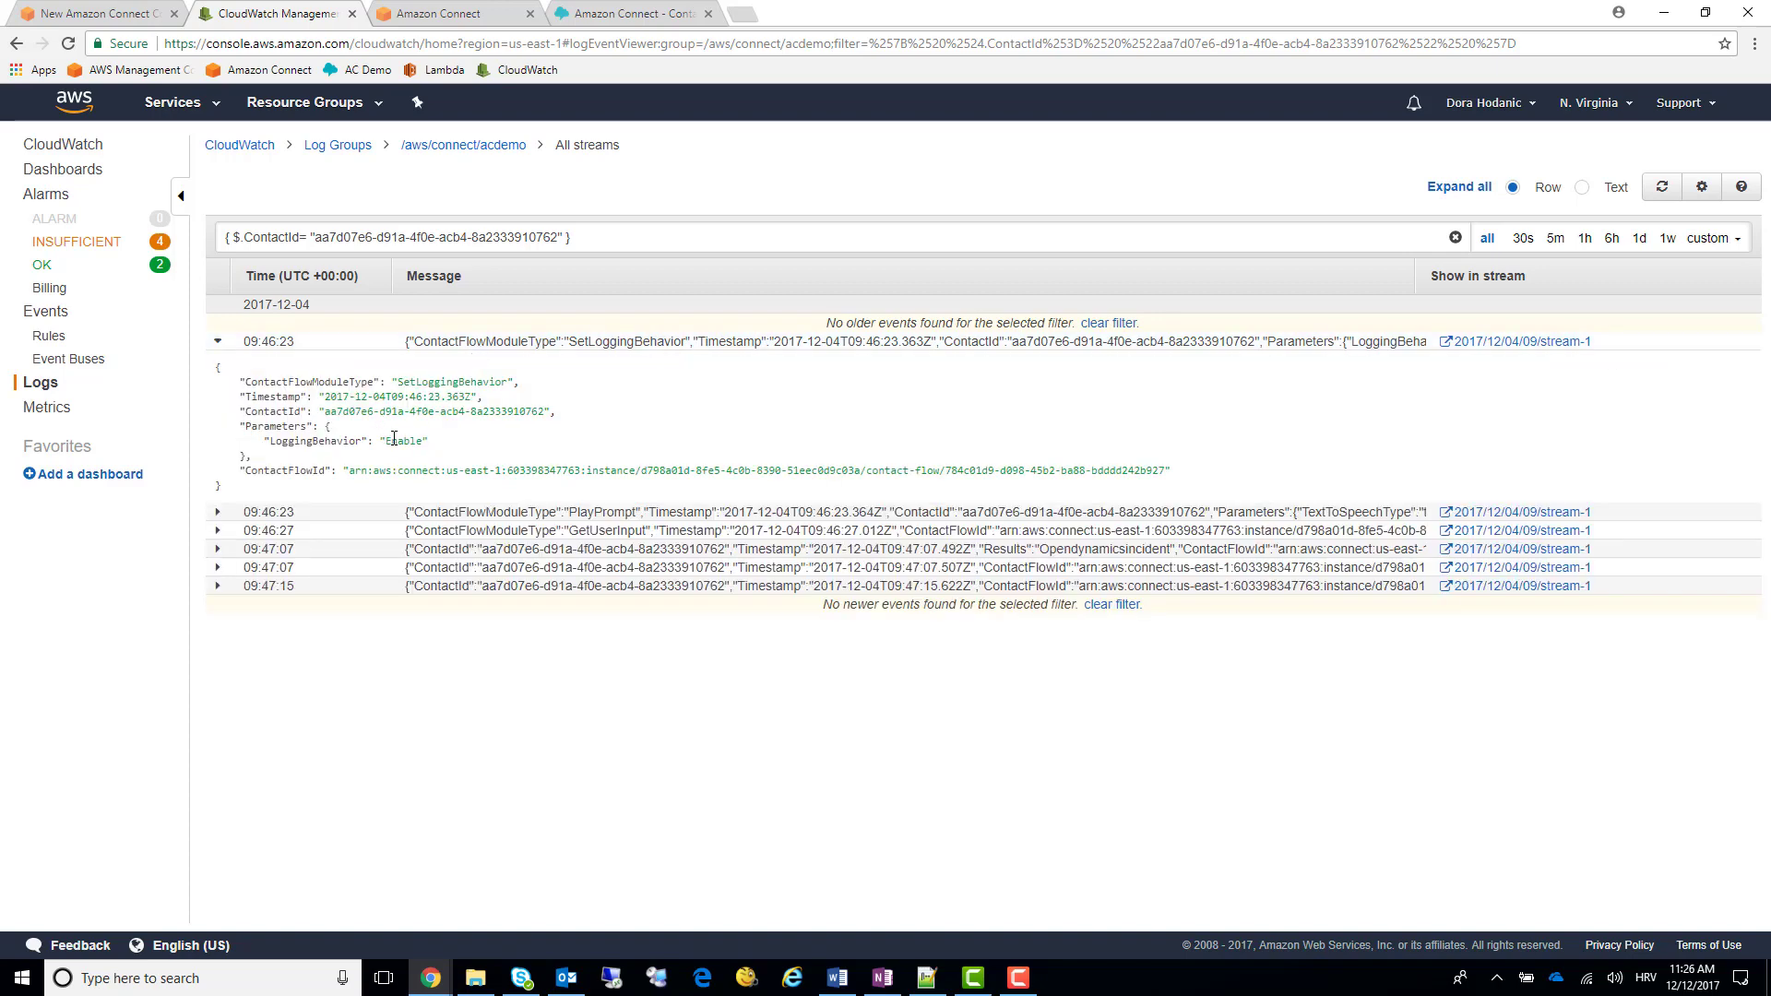
{"action": "left_click_drag", "start_coordinate": [217, 441], "coordinate": [497, 446]}
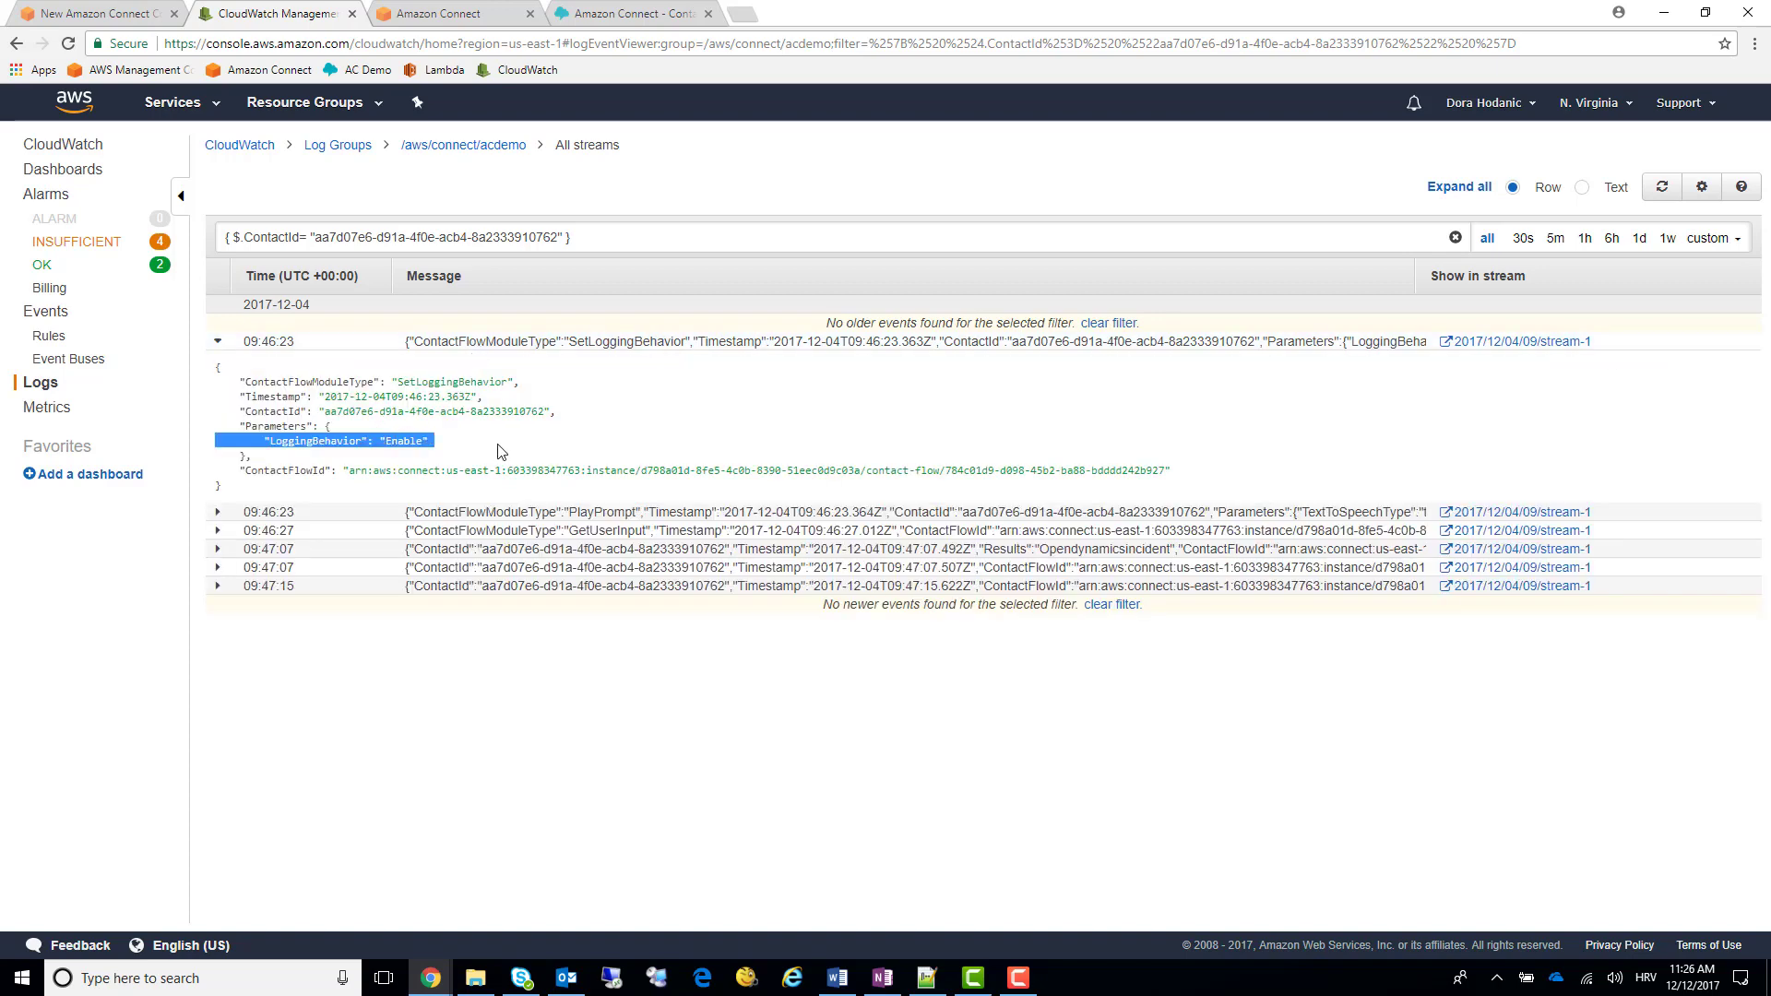
{"action": "left_click", "coordinate": [514, 514]}
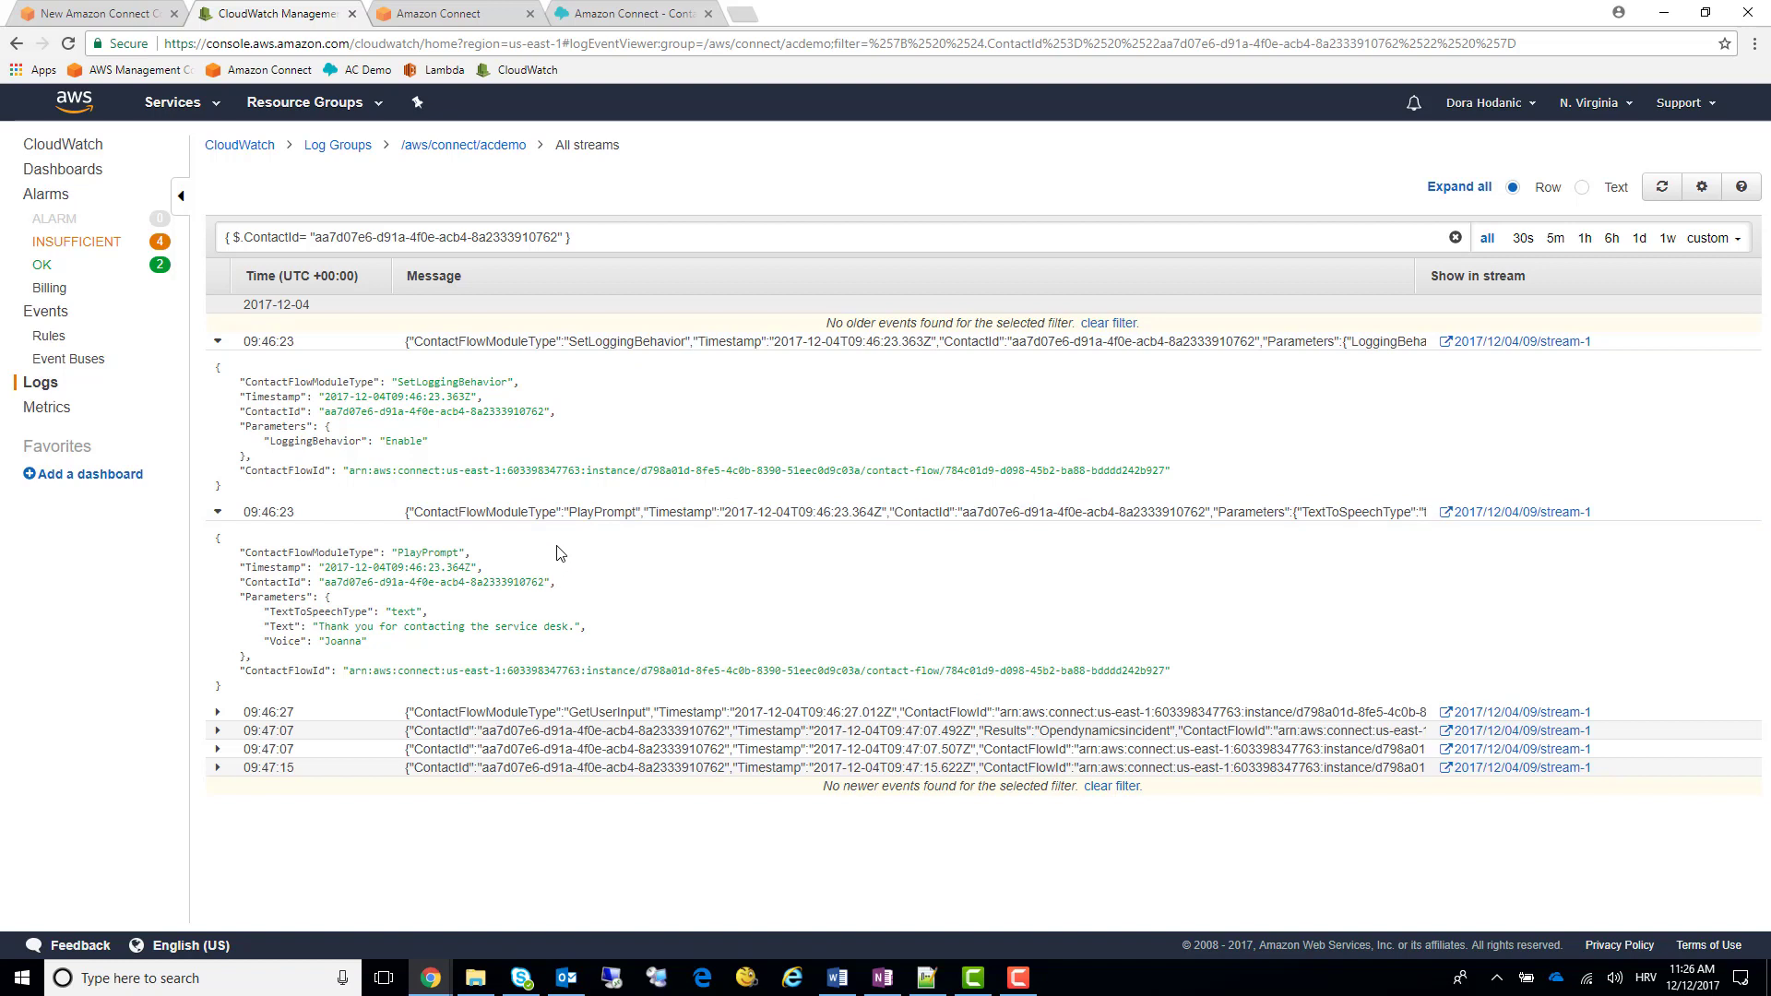
{"action": "triple_click", "coordinate": [530, 627]}
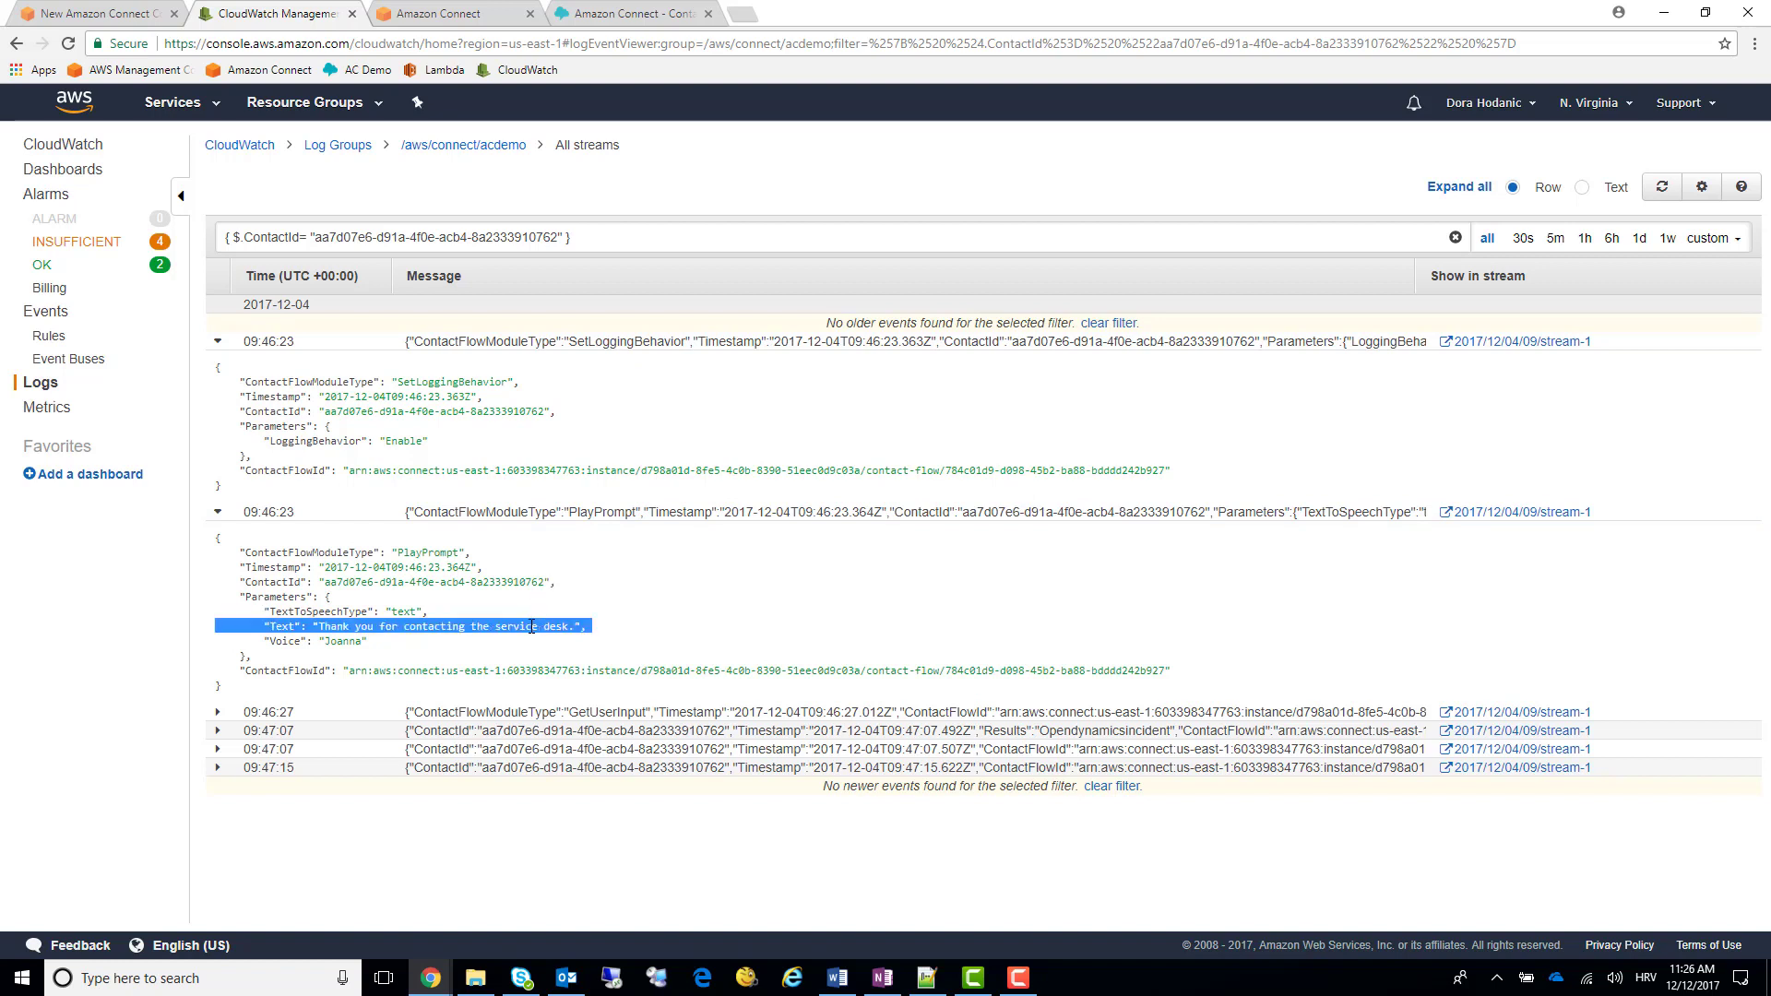
{"action": "left_click", "coordinate": [729, 595]}
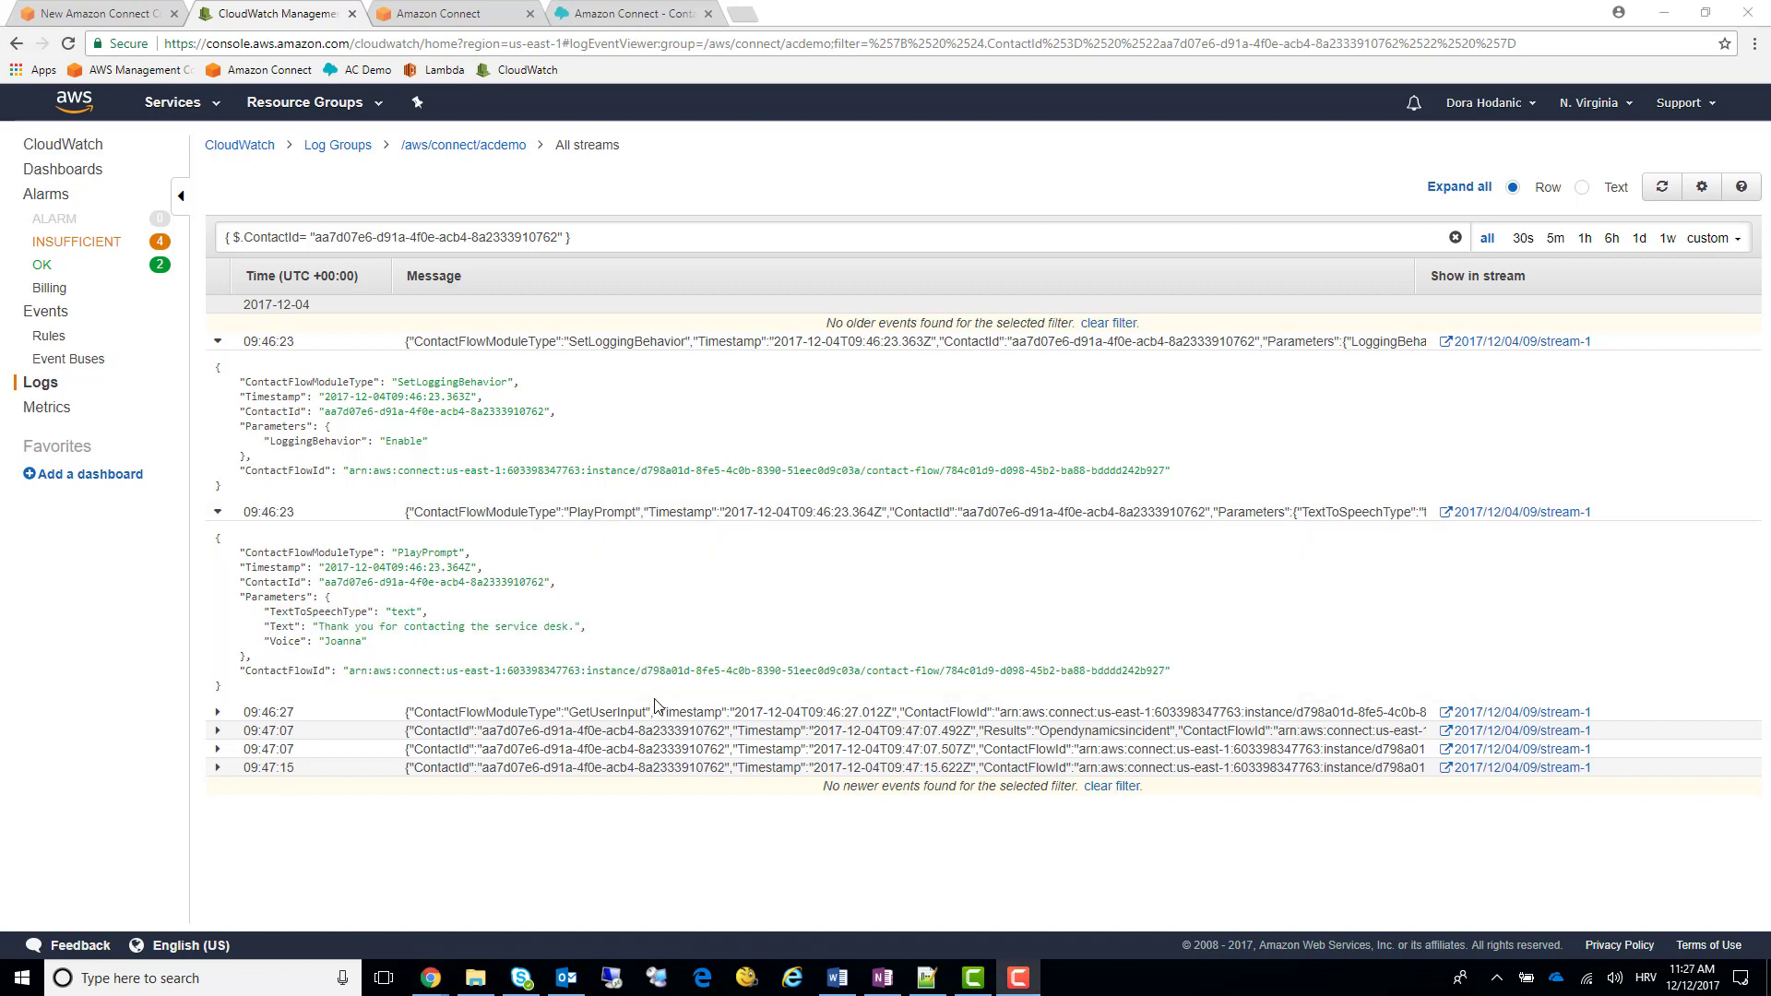
- Expand the 09:46:27 GetUserInput event and both 09:47:07 events to examine the bot name, result and played prompt
{"action": "left_click", "coordinate": [648, 714]}
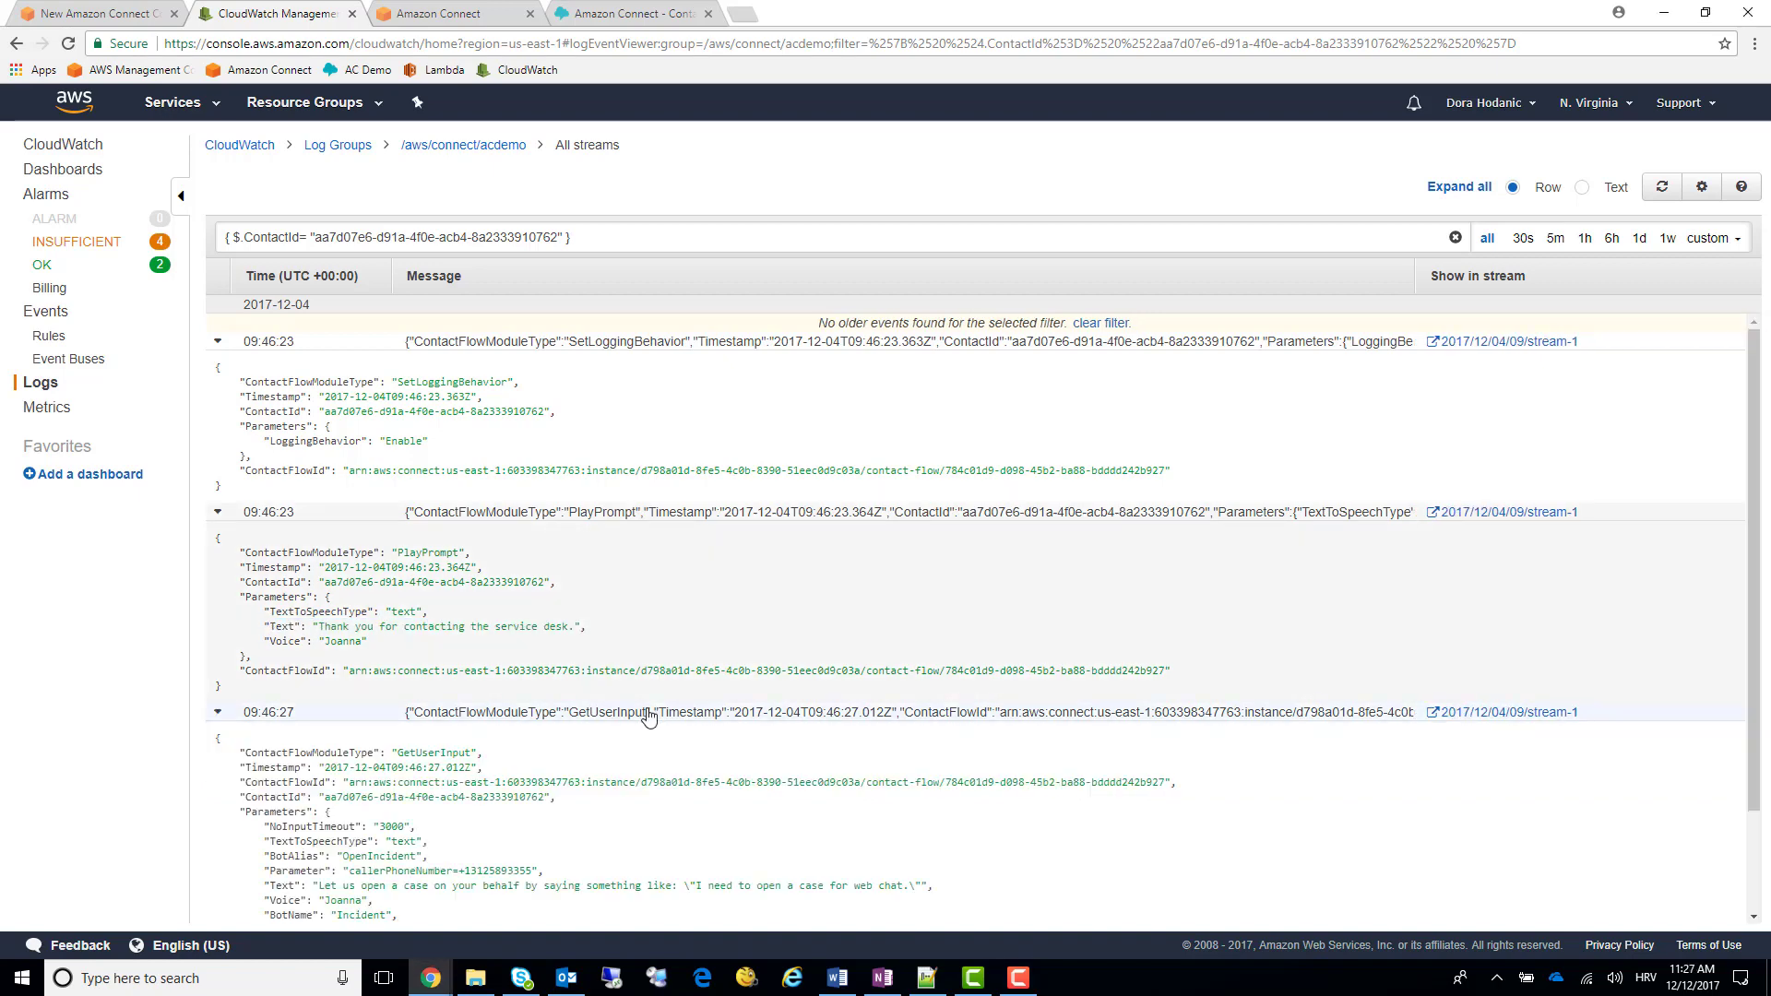
{"action": "scroll", "coordinate": [649, 716], "scroll_direction": "down", "scroll_amount": 2}
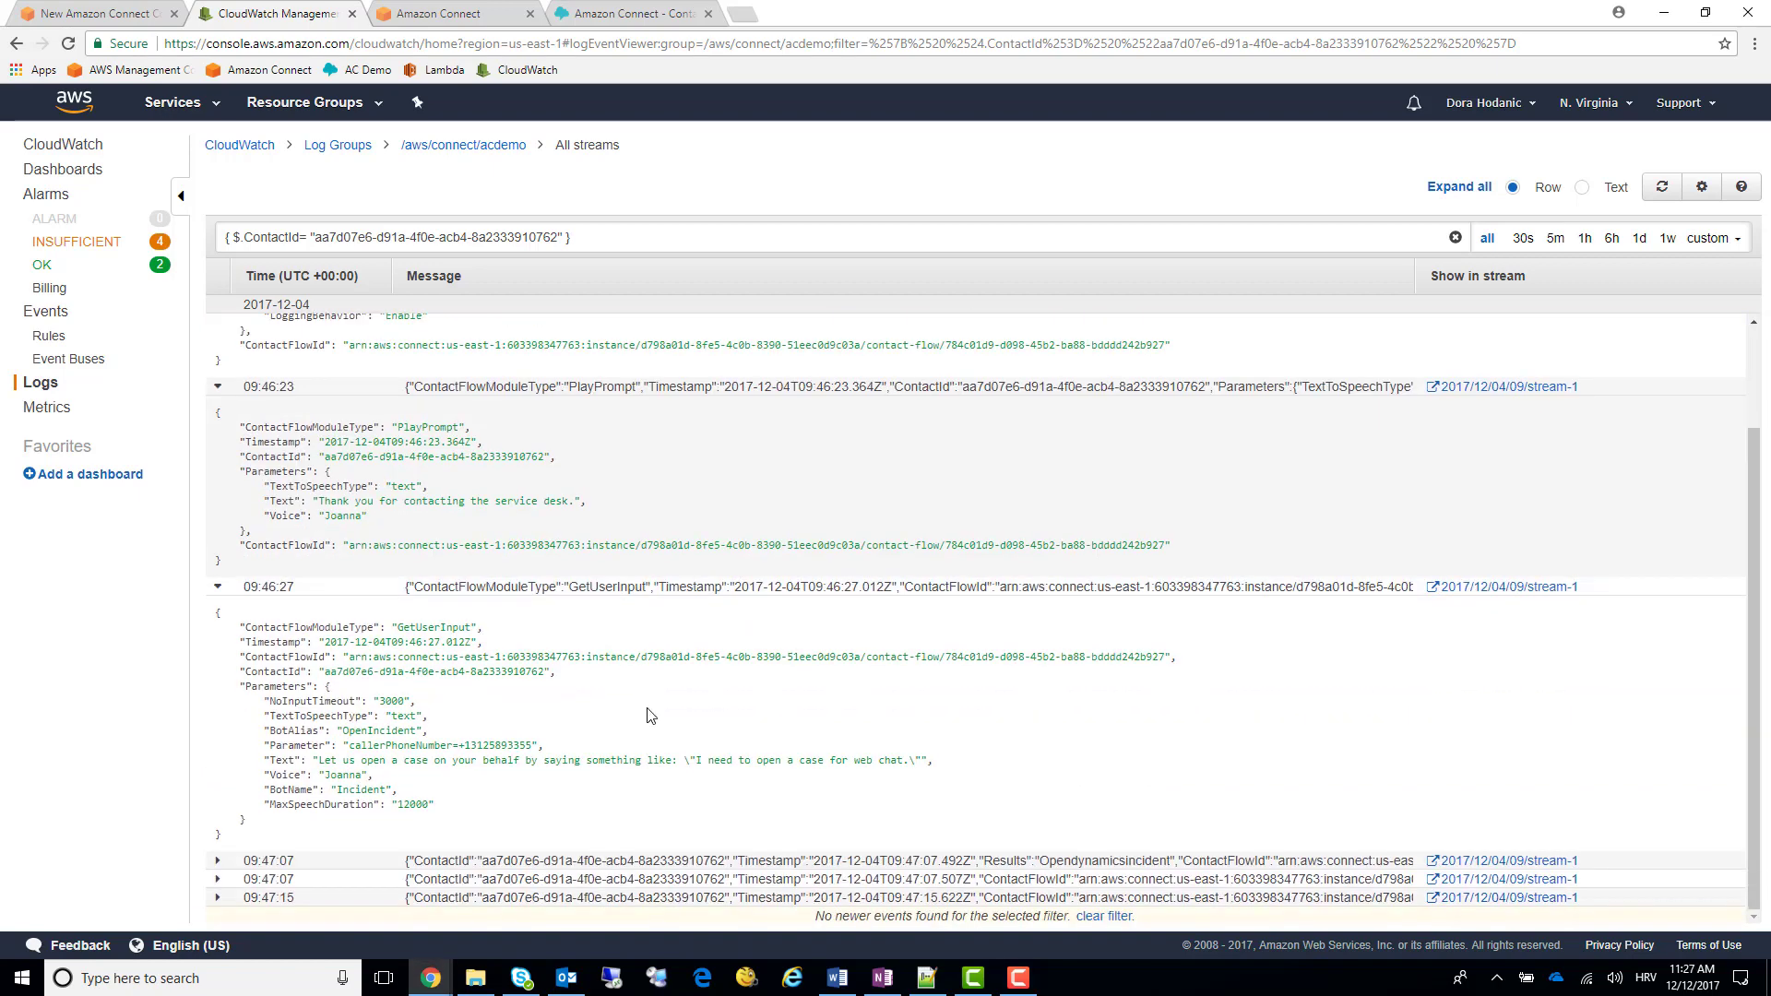
{"action": "triple_click", "coordinate": [332, 789]}
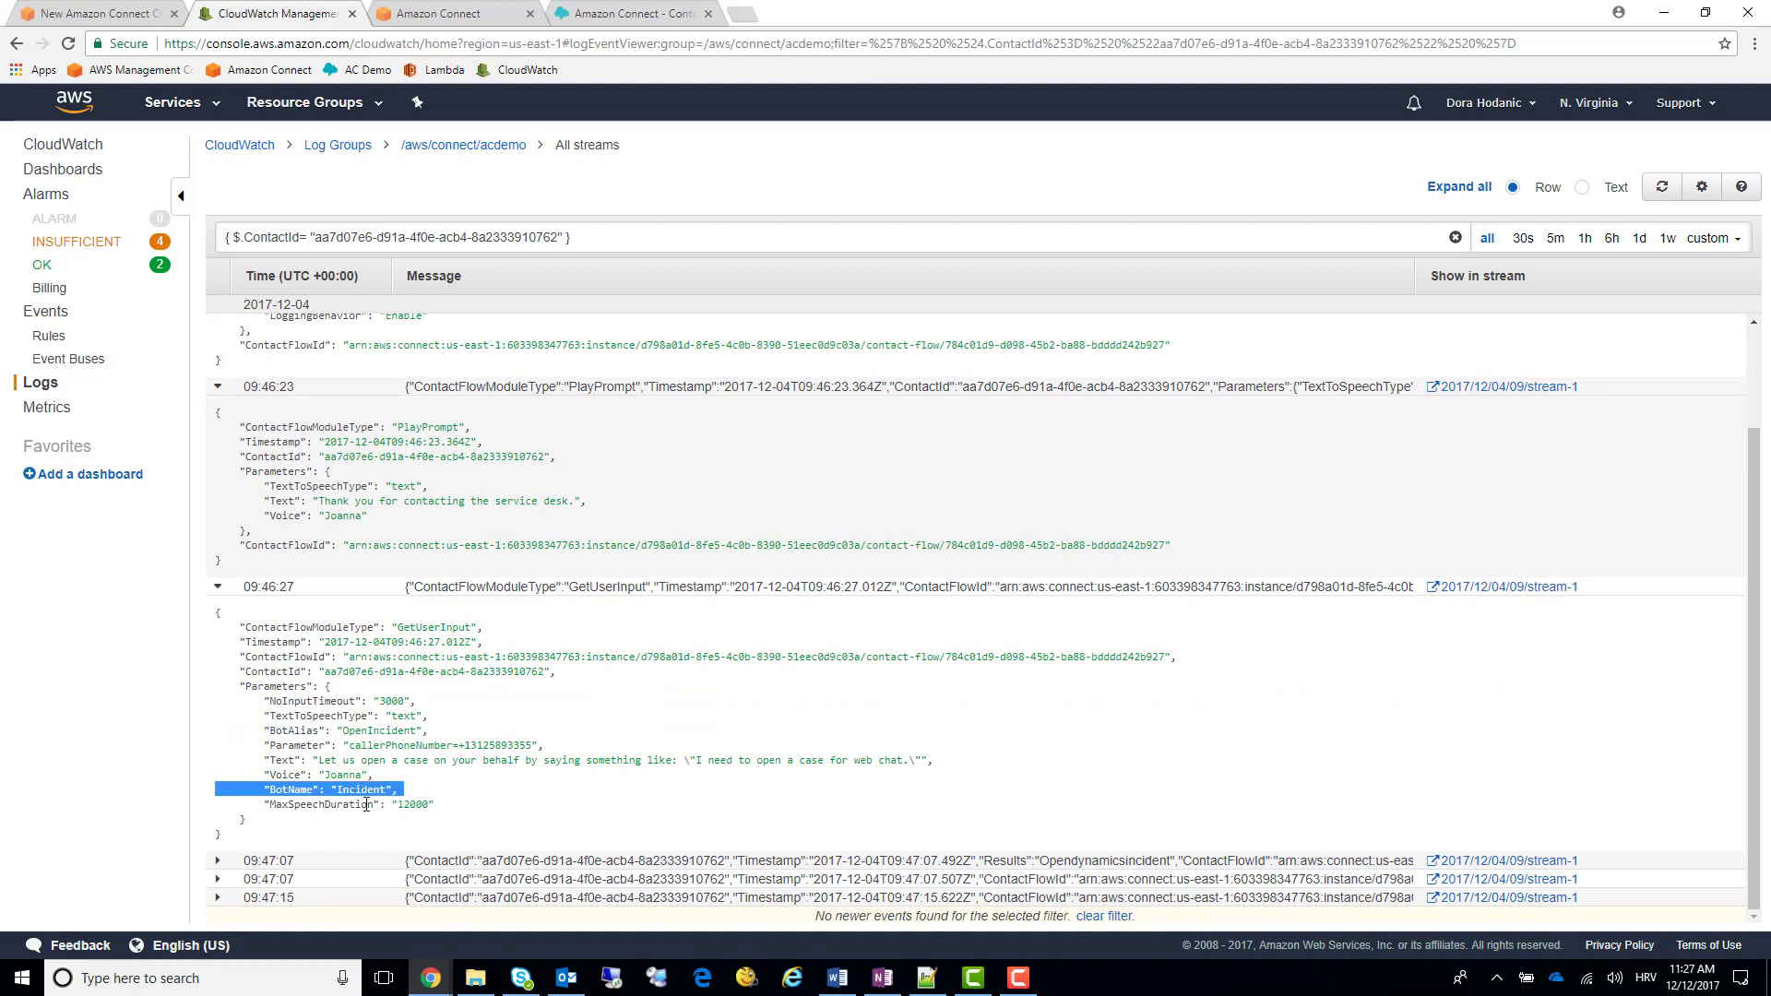
{"action": "left_click", "coordinate": [839, 860]}
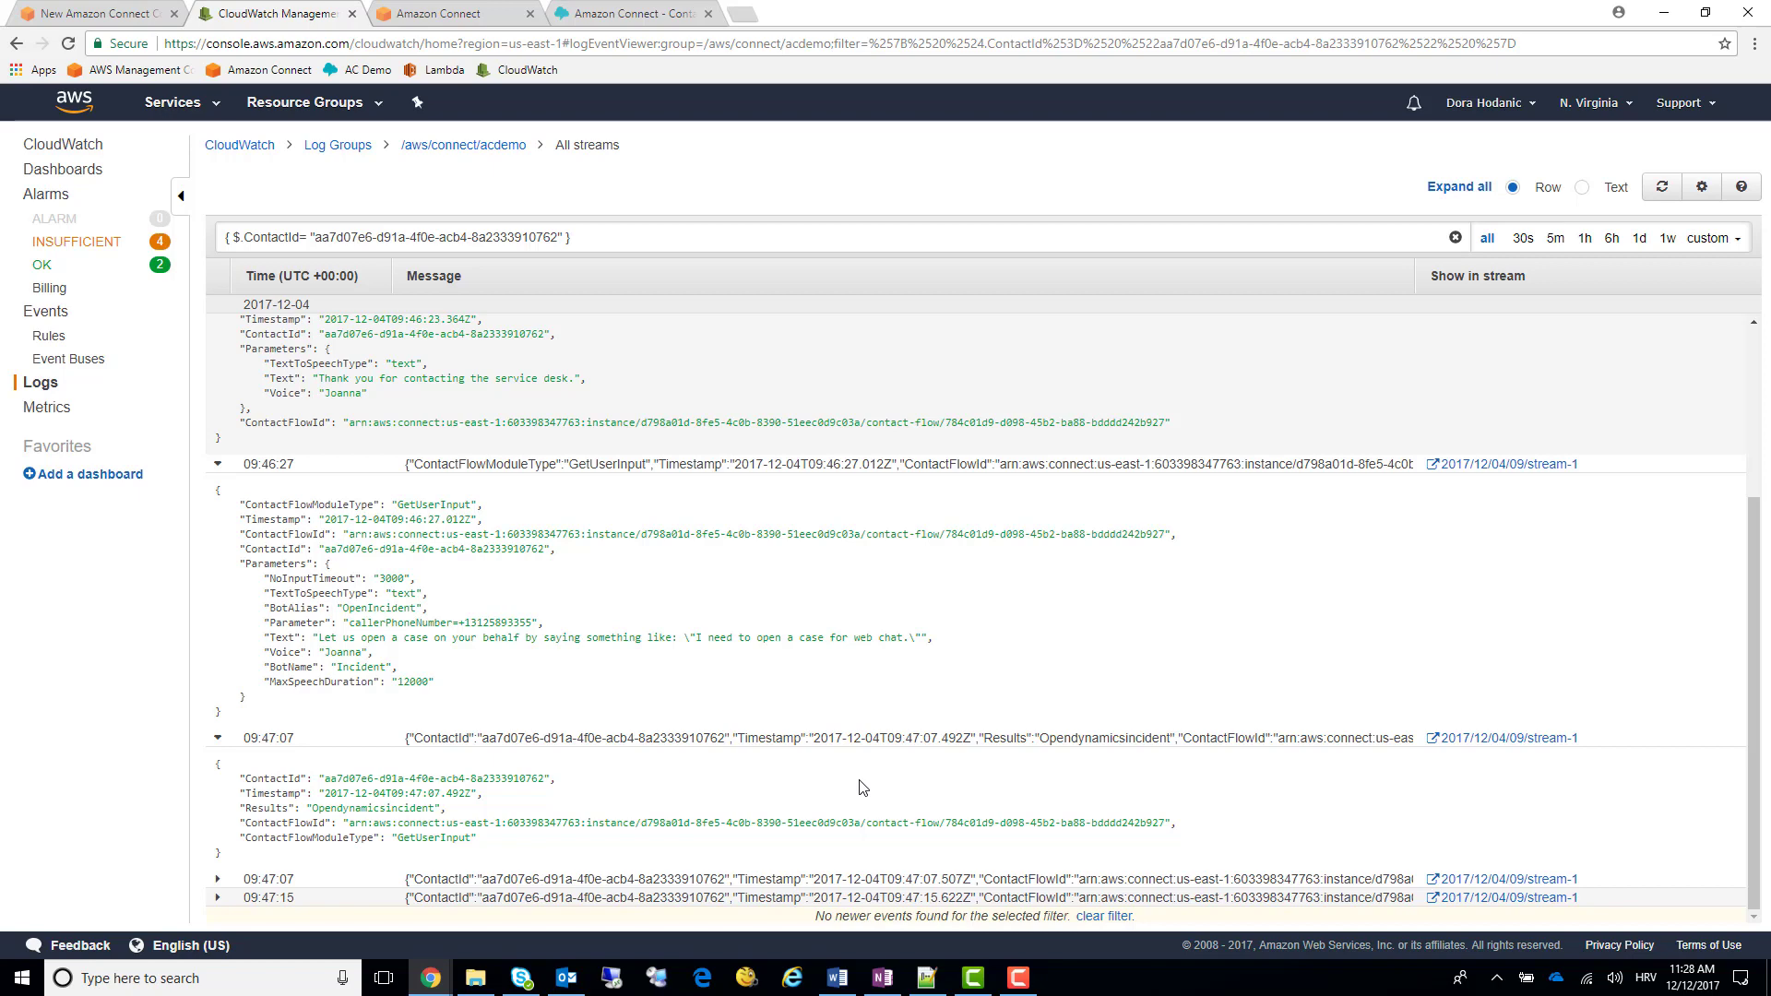
{"action": "left_click", "coordinate": [885, 879]}
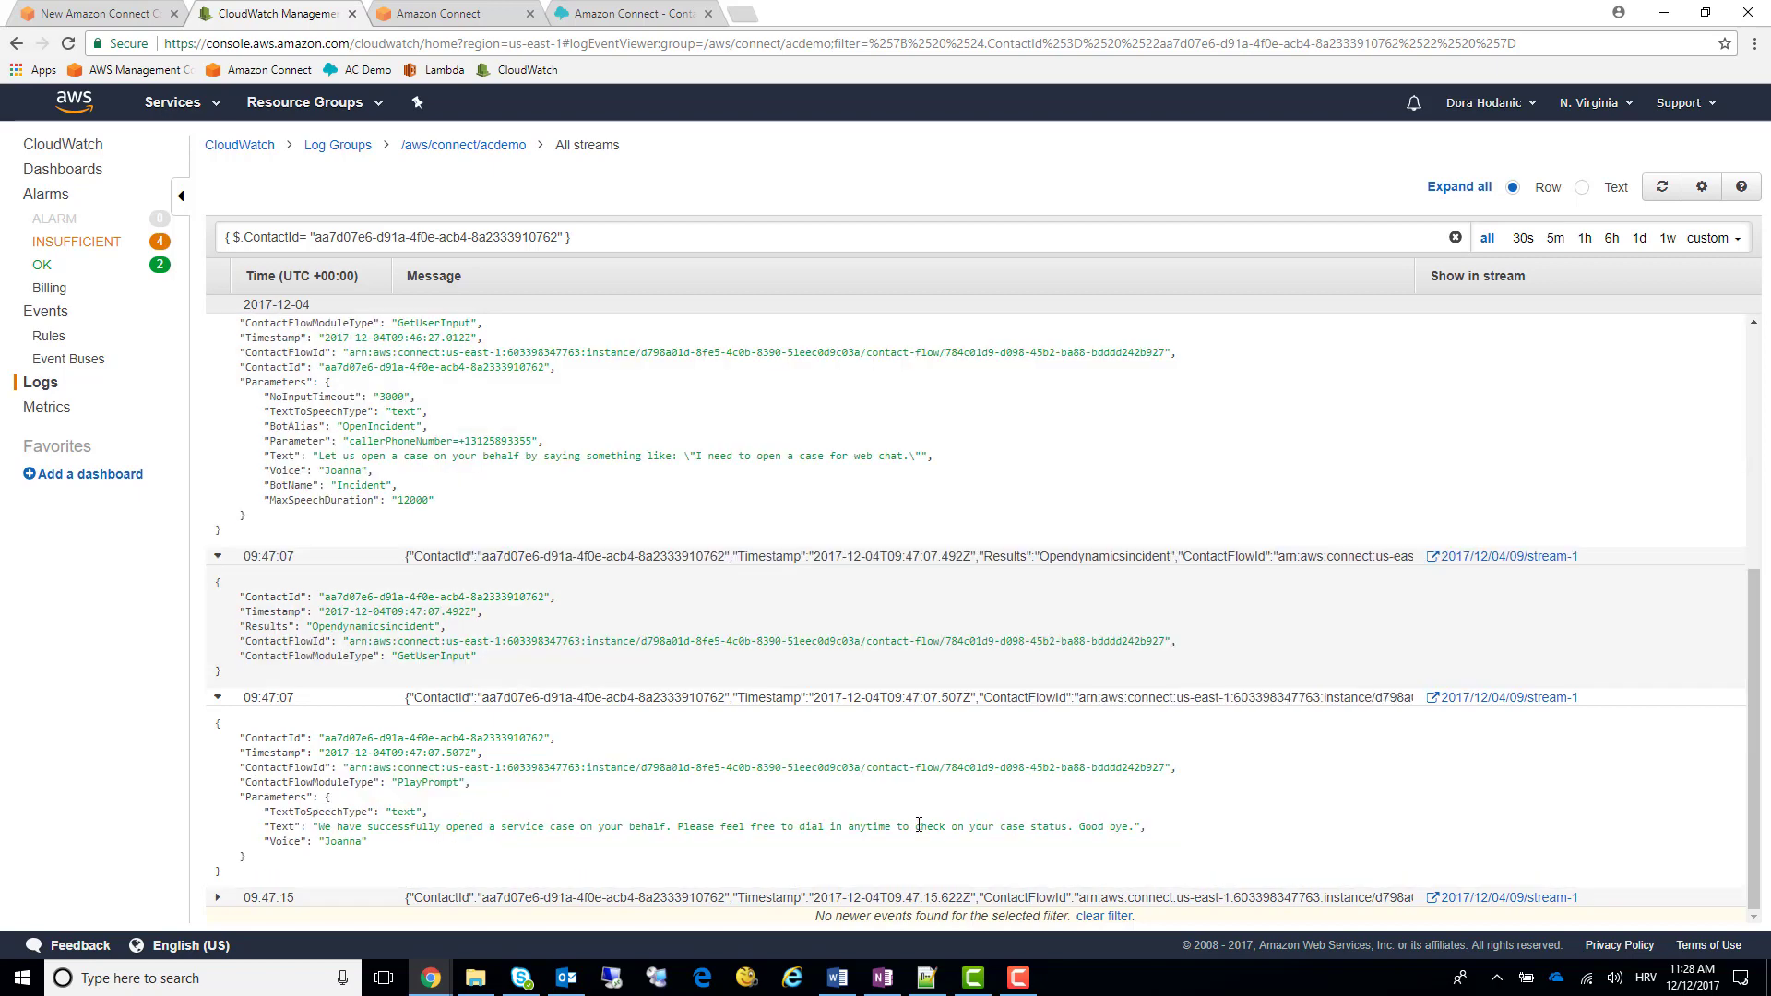